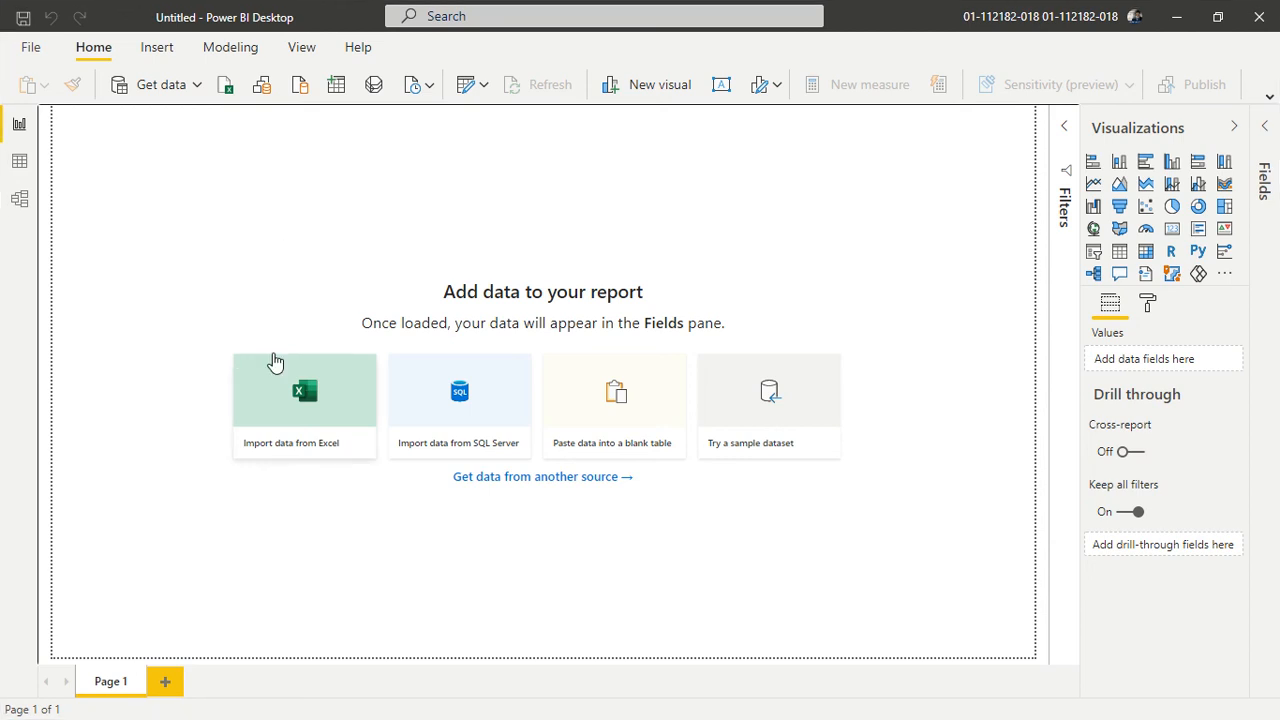
- Import the Excel workbook 2017 Order Data from the Task - 7 Power Query folder
click(327, 374)
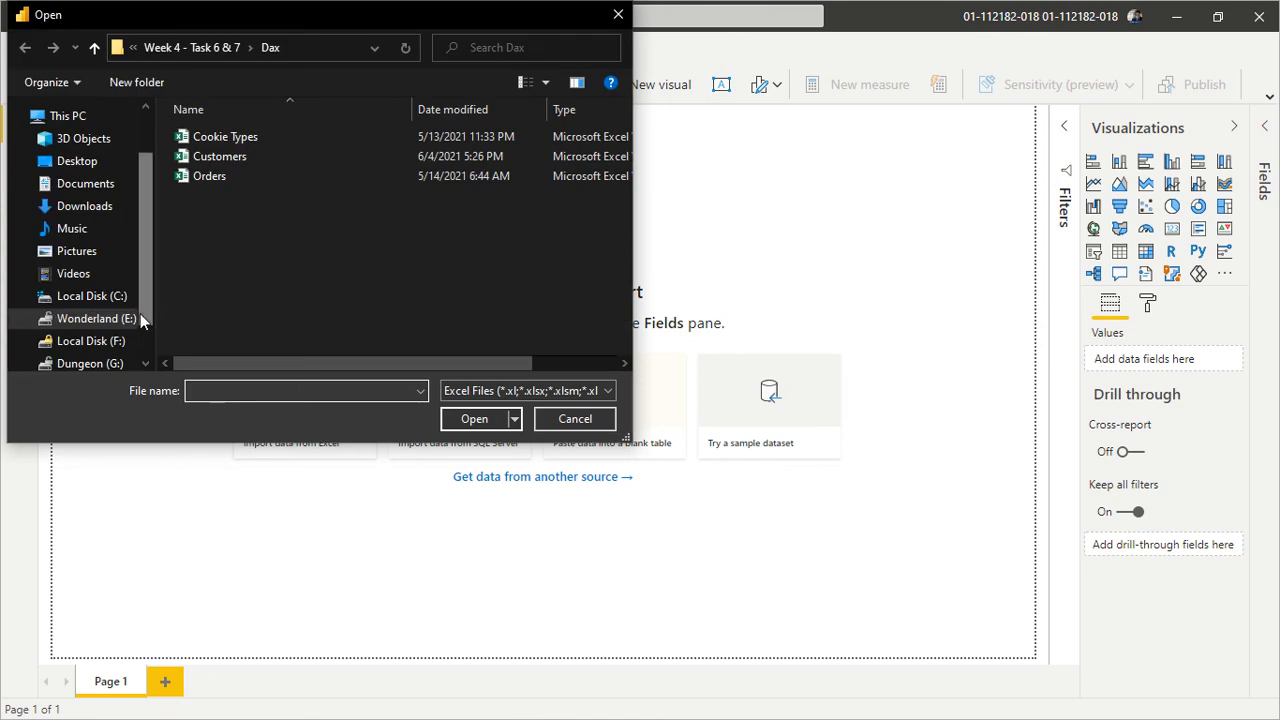
click(208, 47)
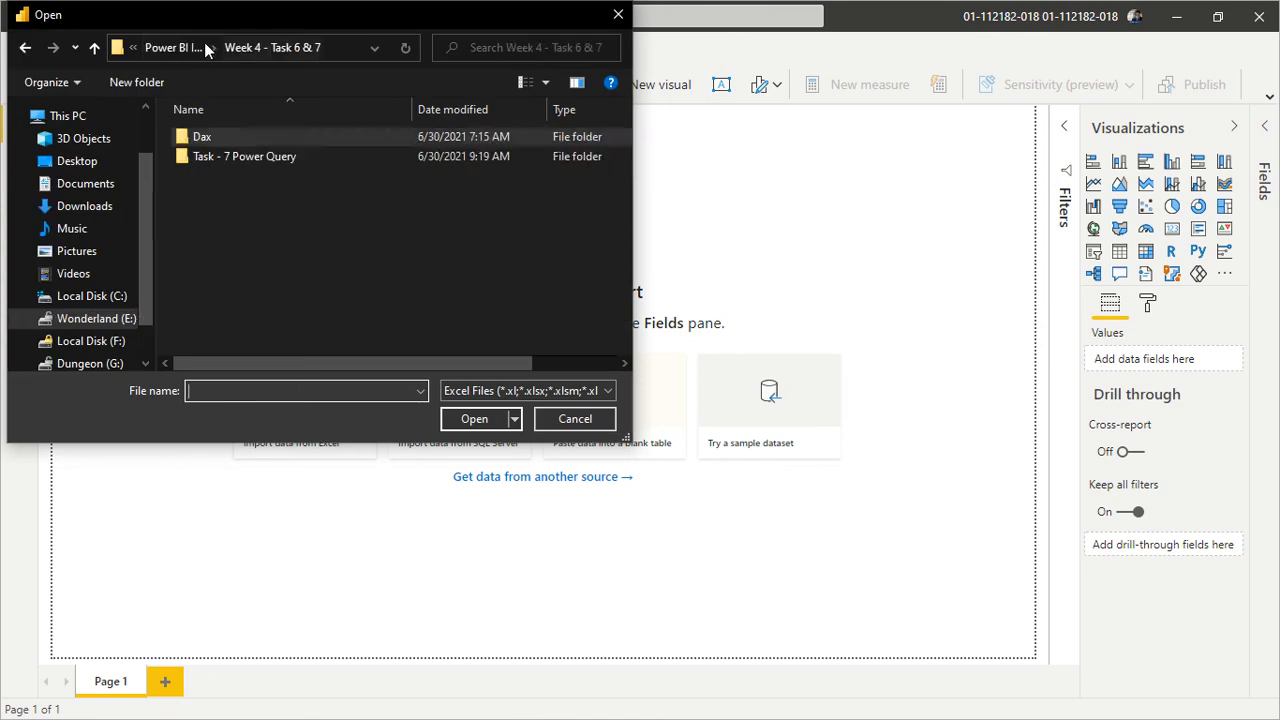
double_click(248, 161)
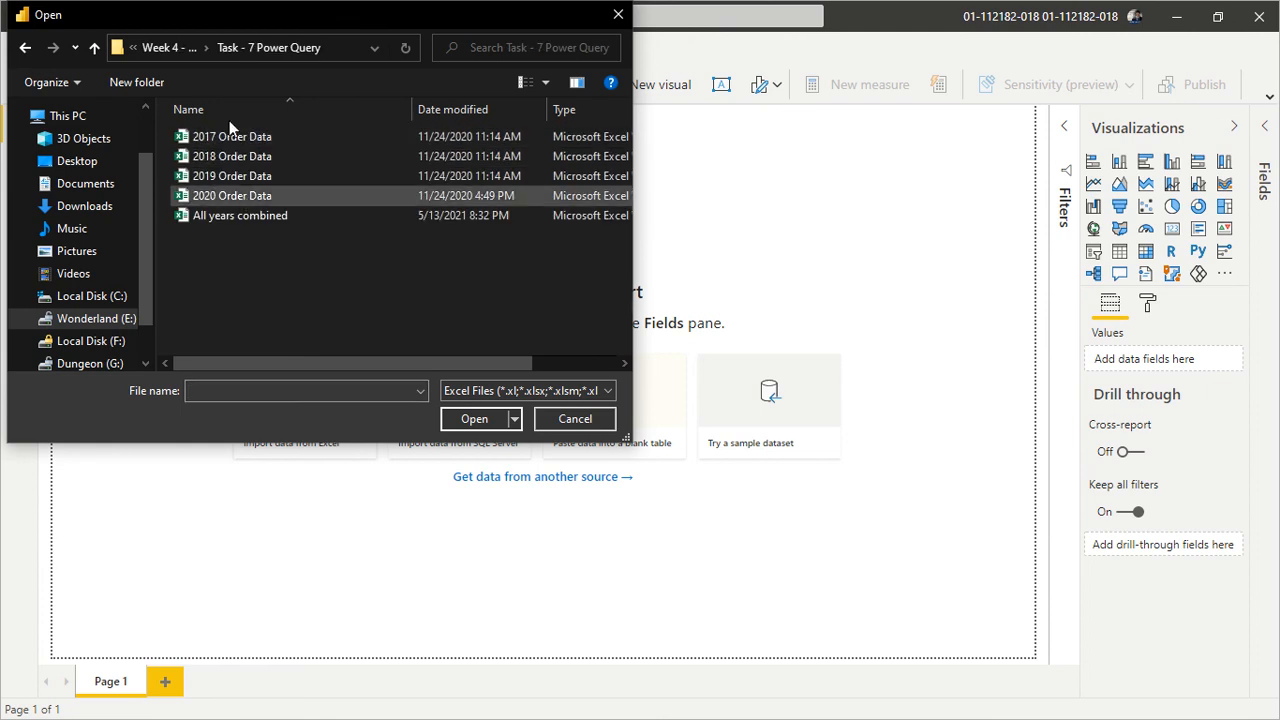
click(231, 140)
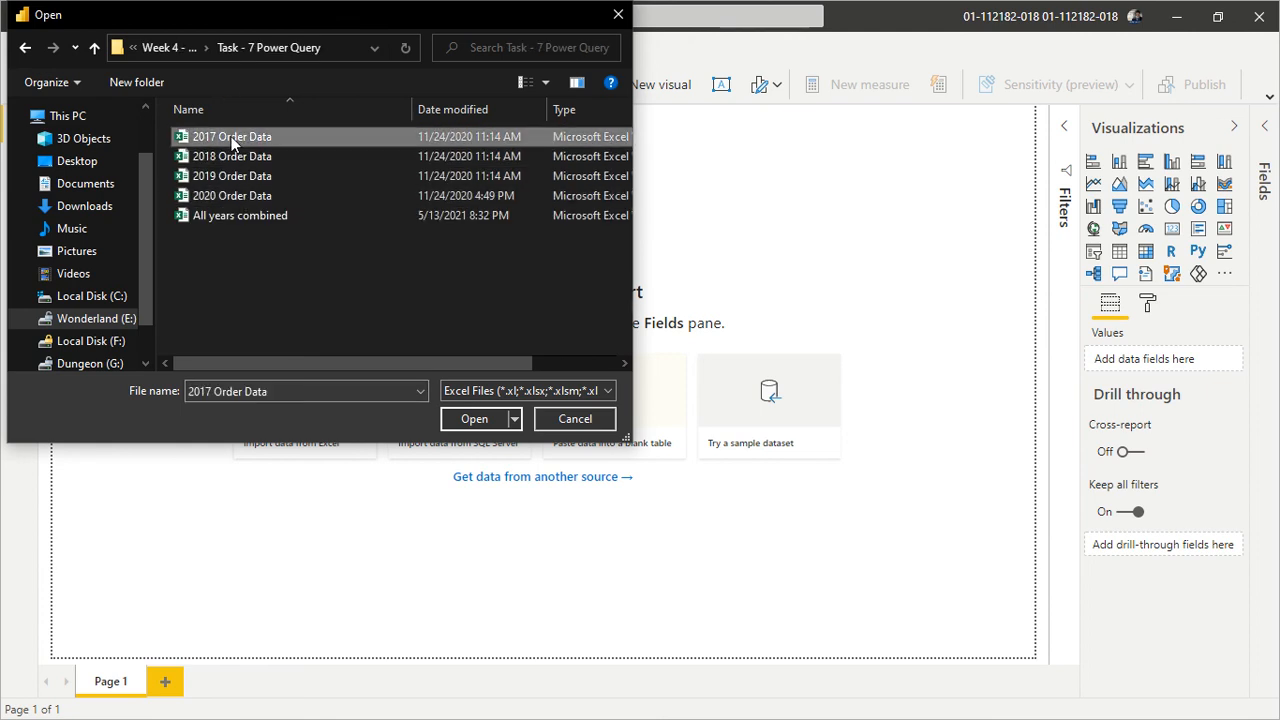
click(475, 420)
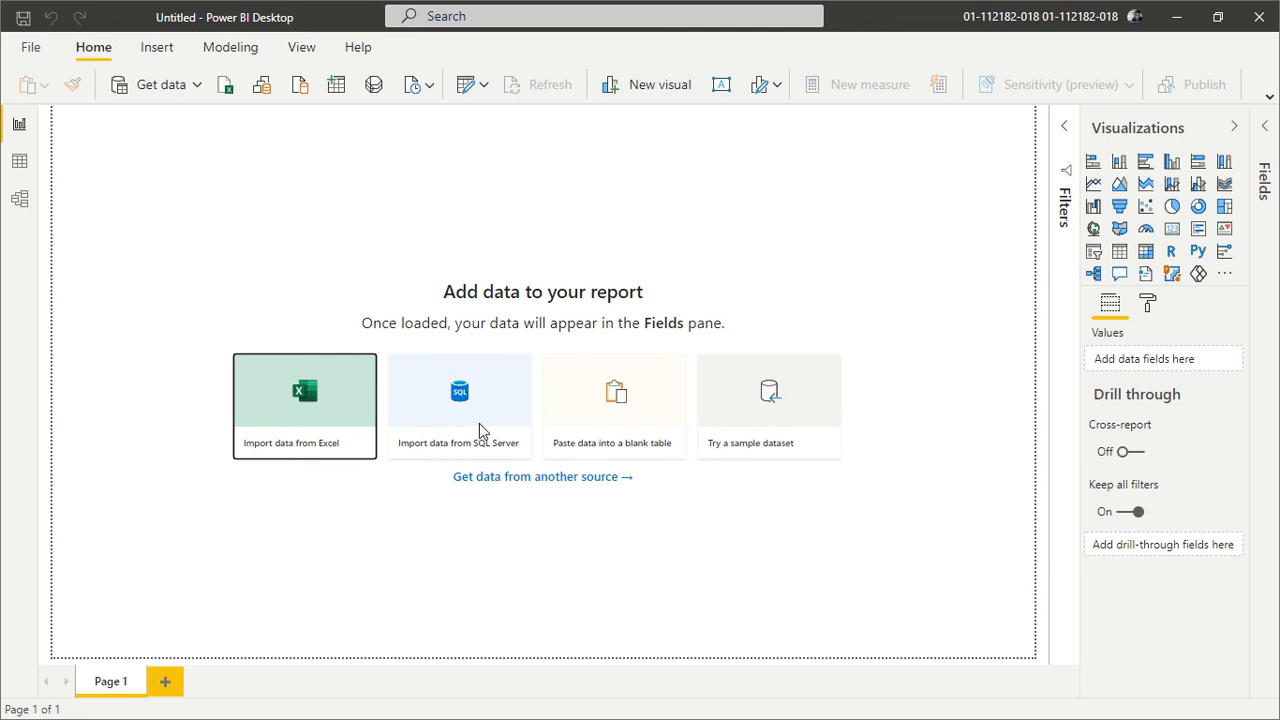
click(480, 430)
click(479, 430)
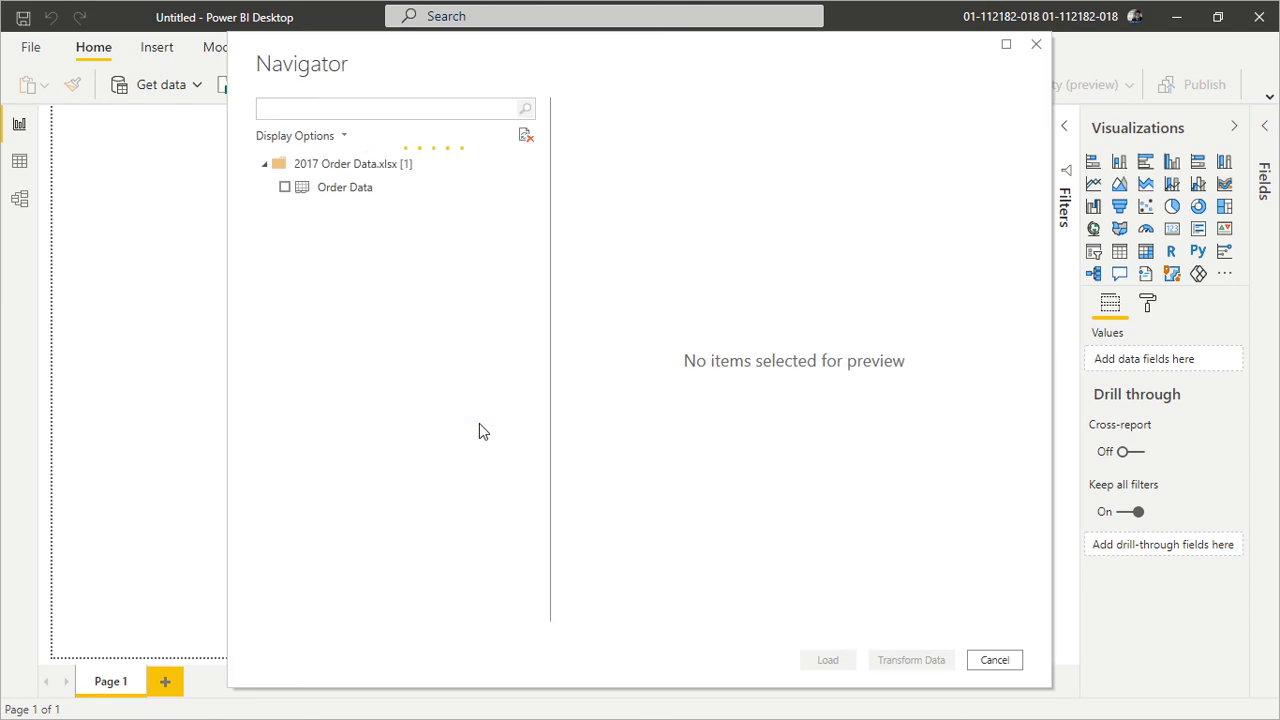
- Select the Order Data table for import and preview its columns through Order Status
click(289, 192)
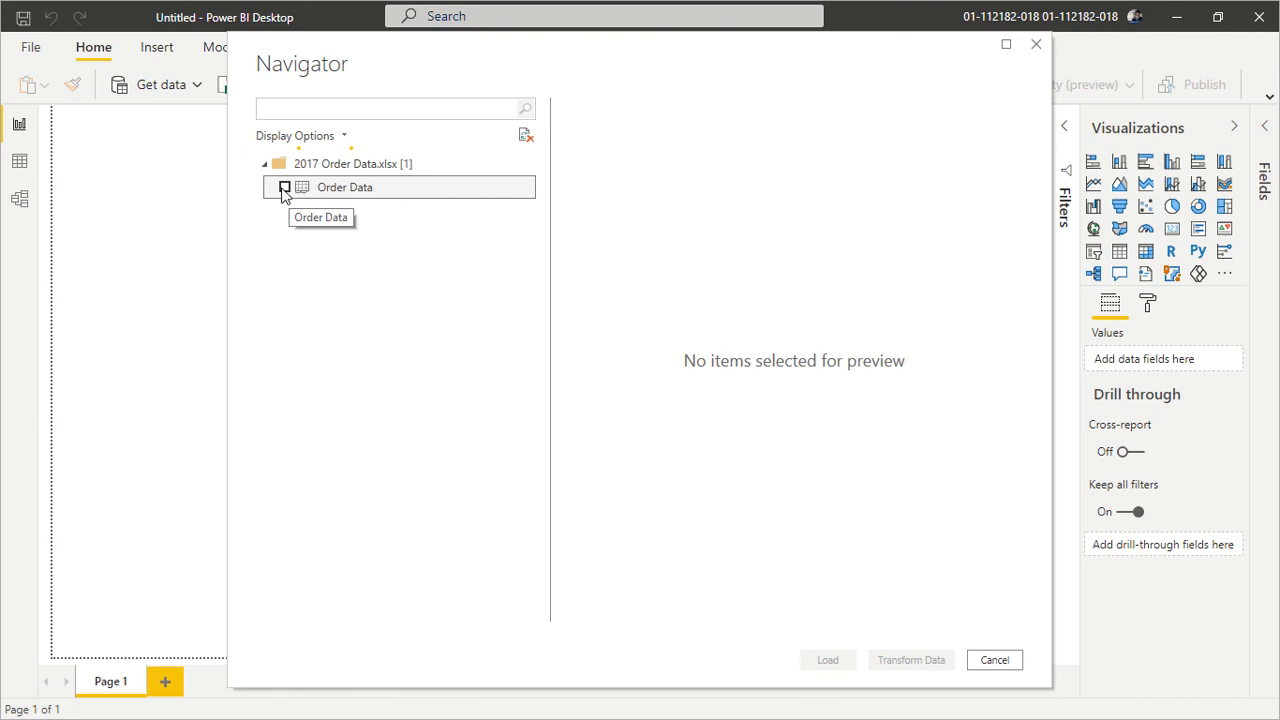
click(285, 188)
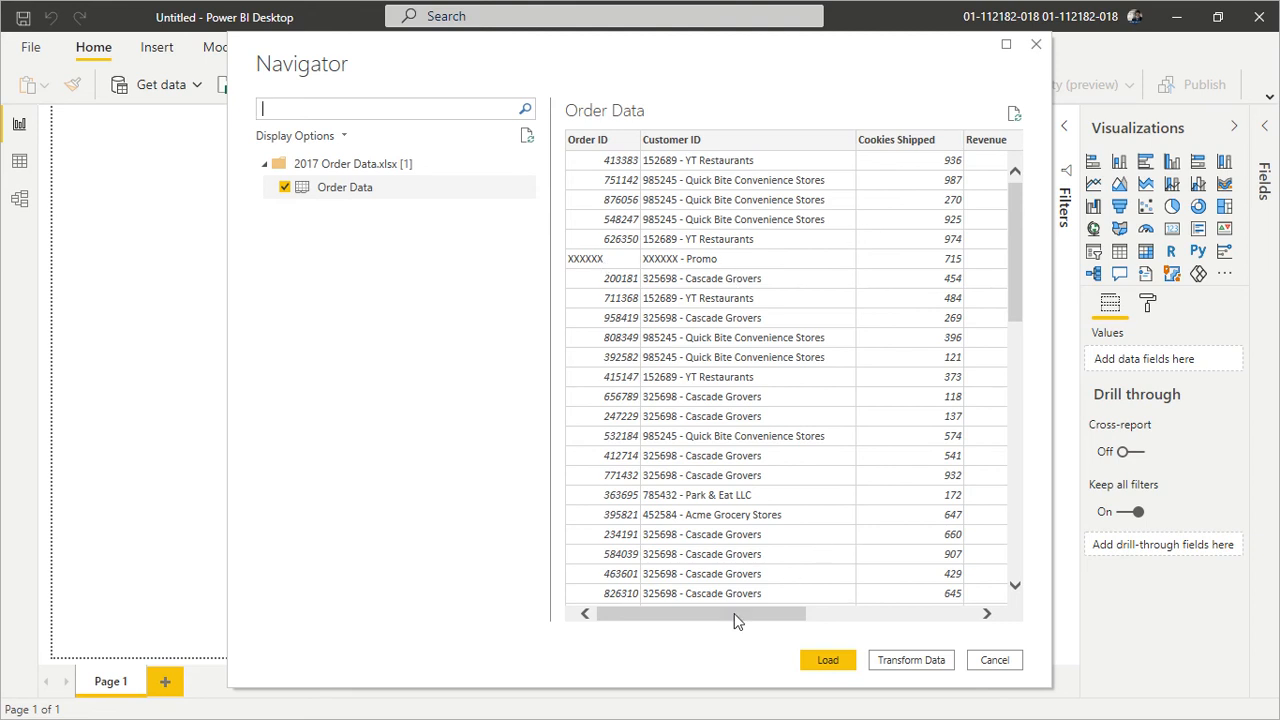
drag(753, 619, 820, 614)
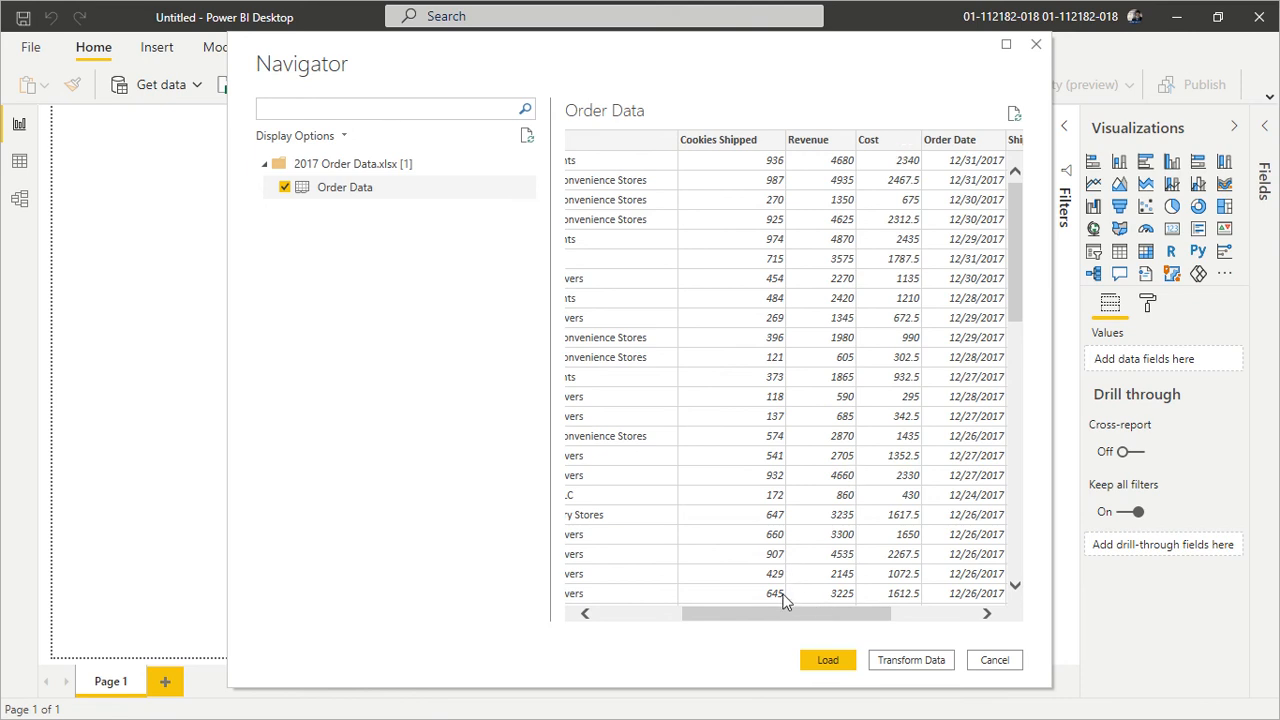
drag(785, 615, 885, 578)
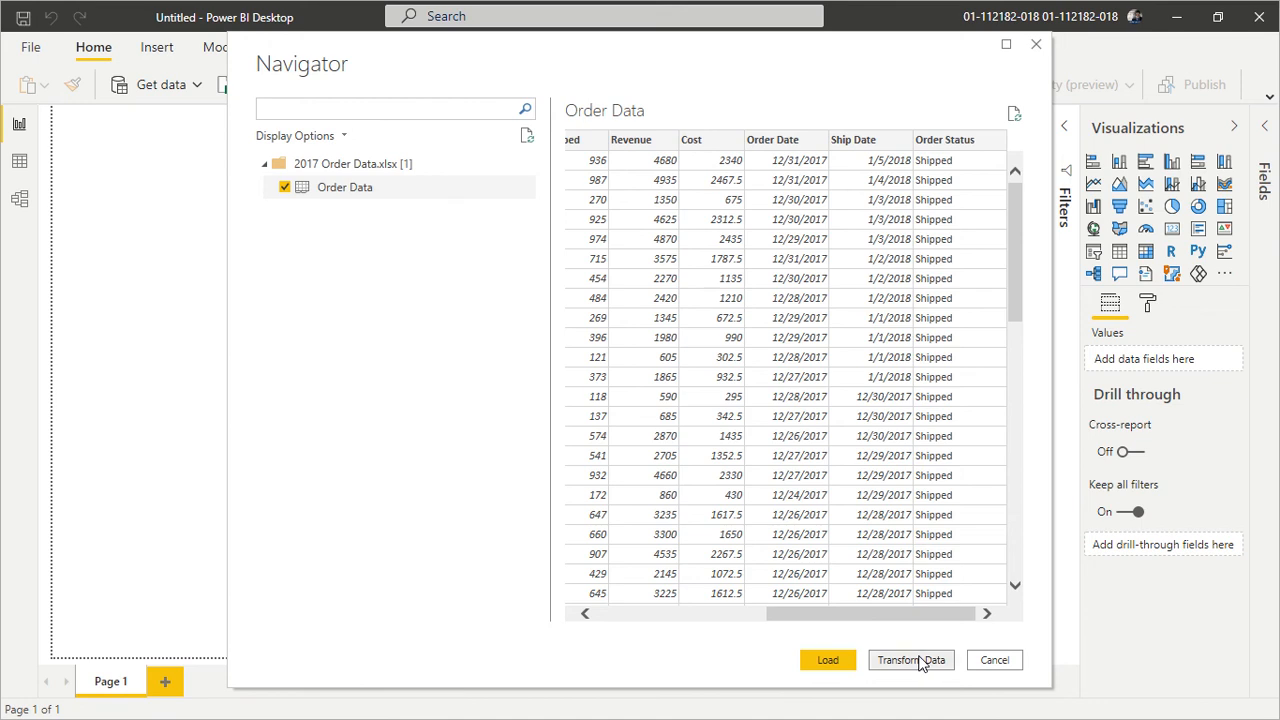
- Open the selected Order Data table in Power Query Editor for transformation
key(alt+Tab)
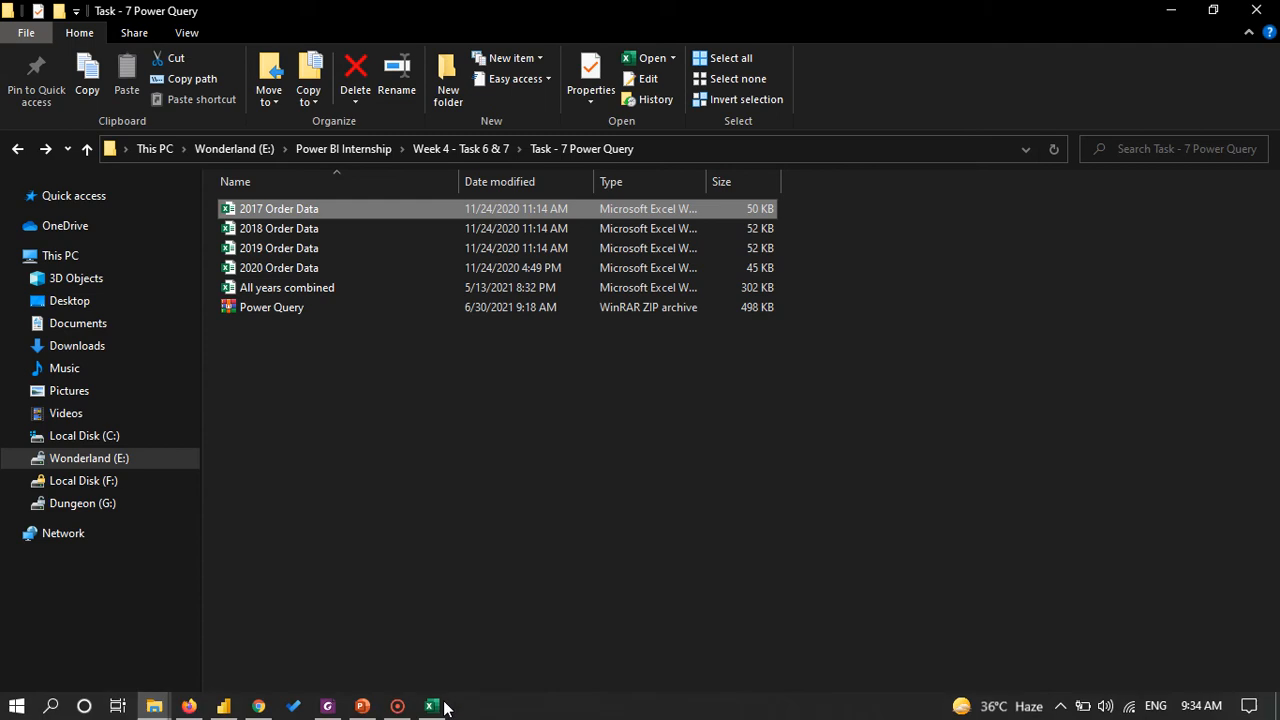
click(233, 708)
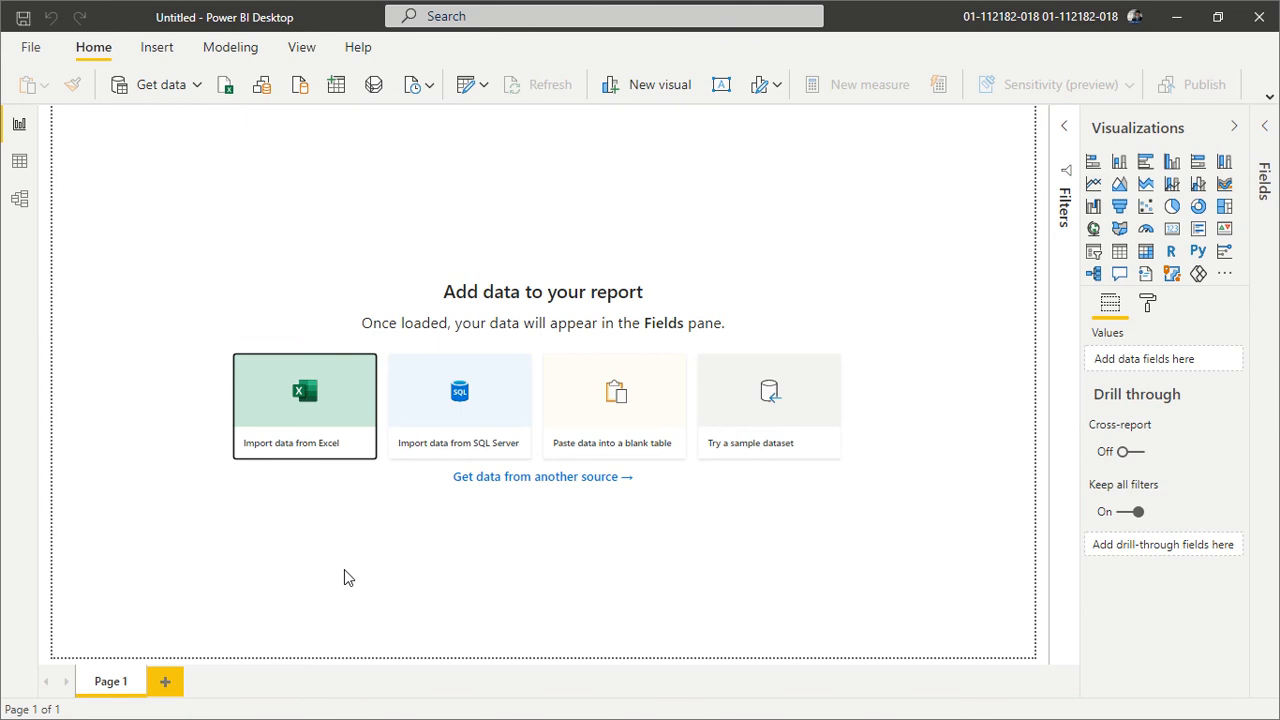
key(super)
mouse_move(222, 708)
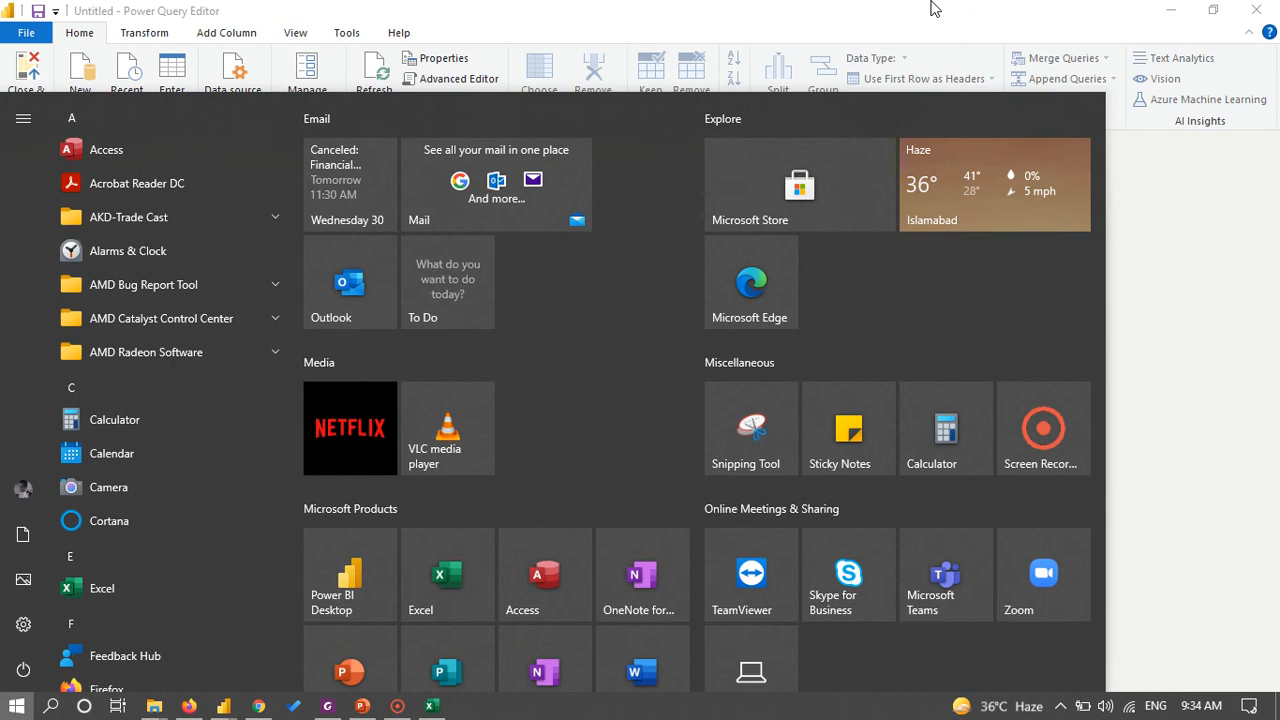
click(932, 8)
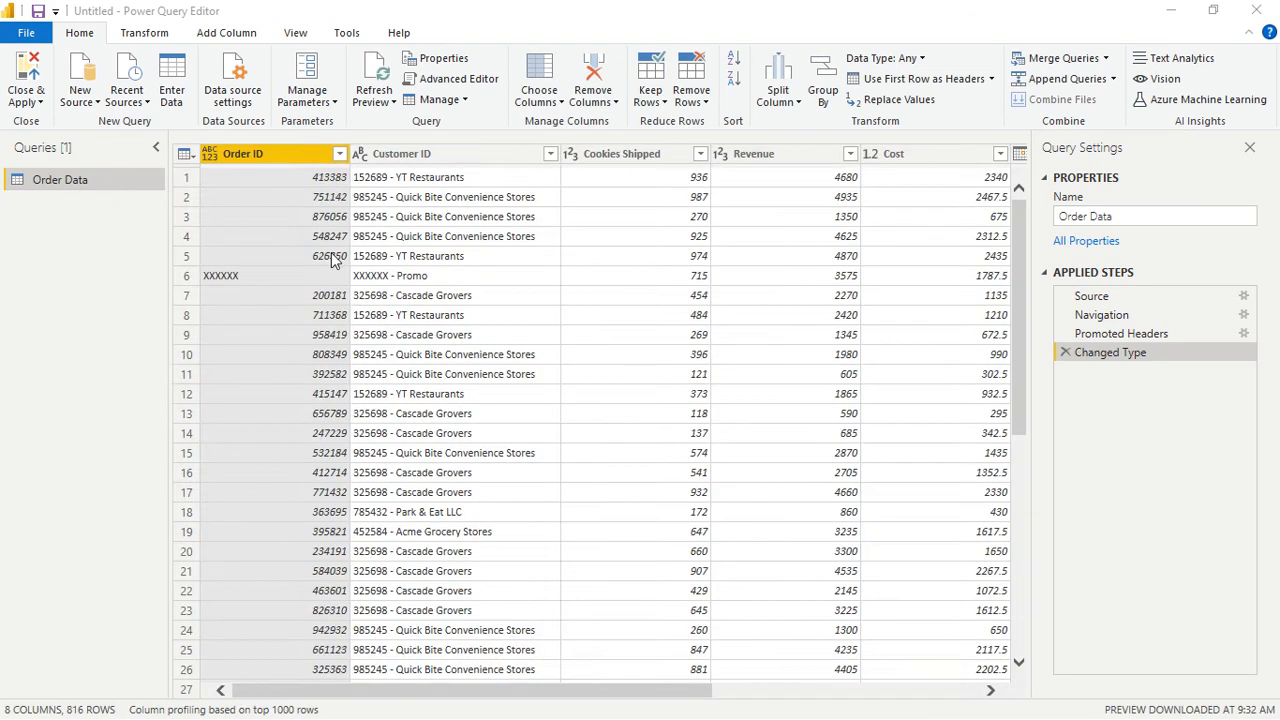
- Filter the XXXXXX entries out of the Order ID column and close the query settings
click(222, 272)
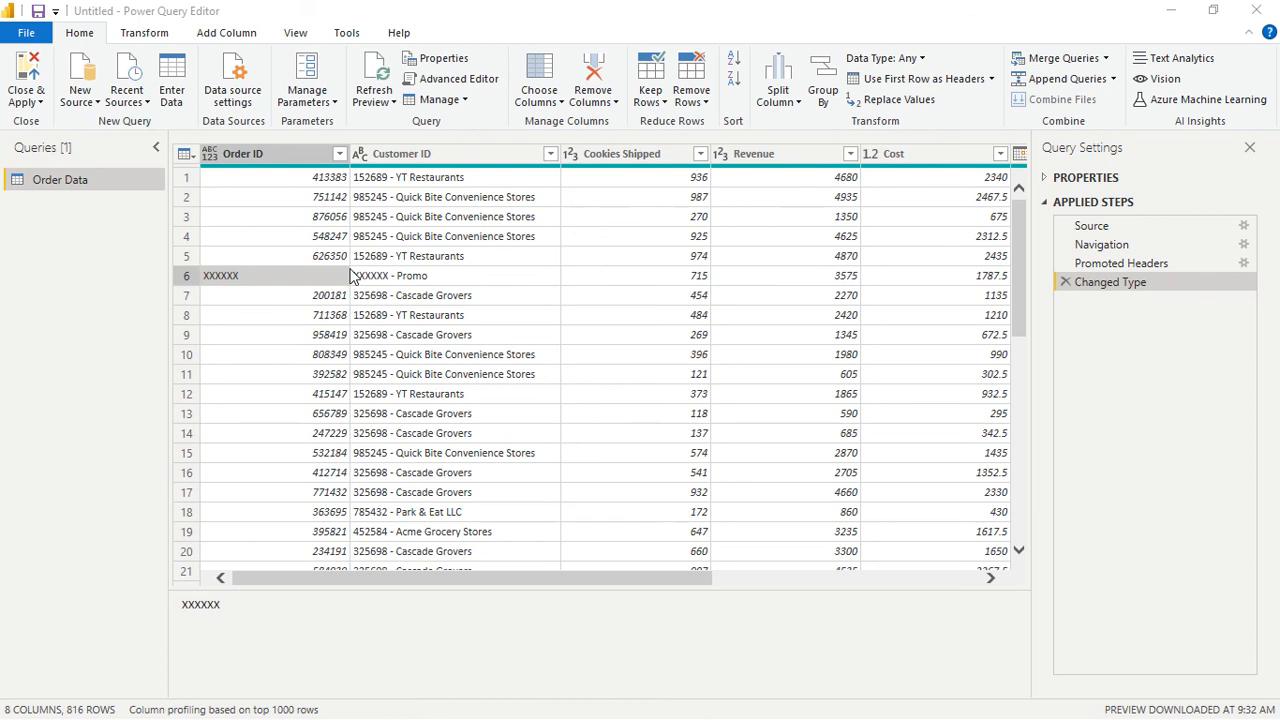
click(340, 160)
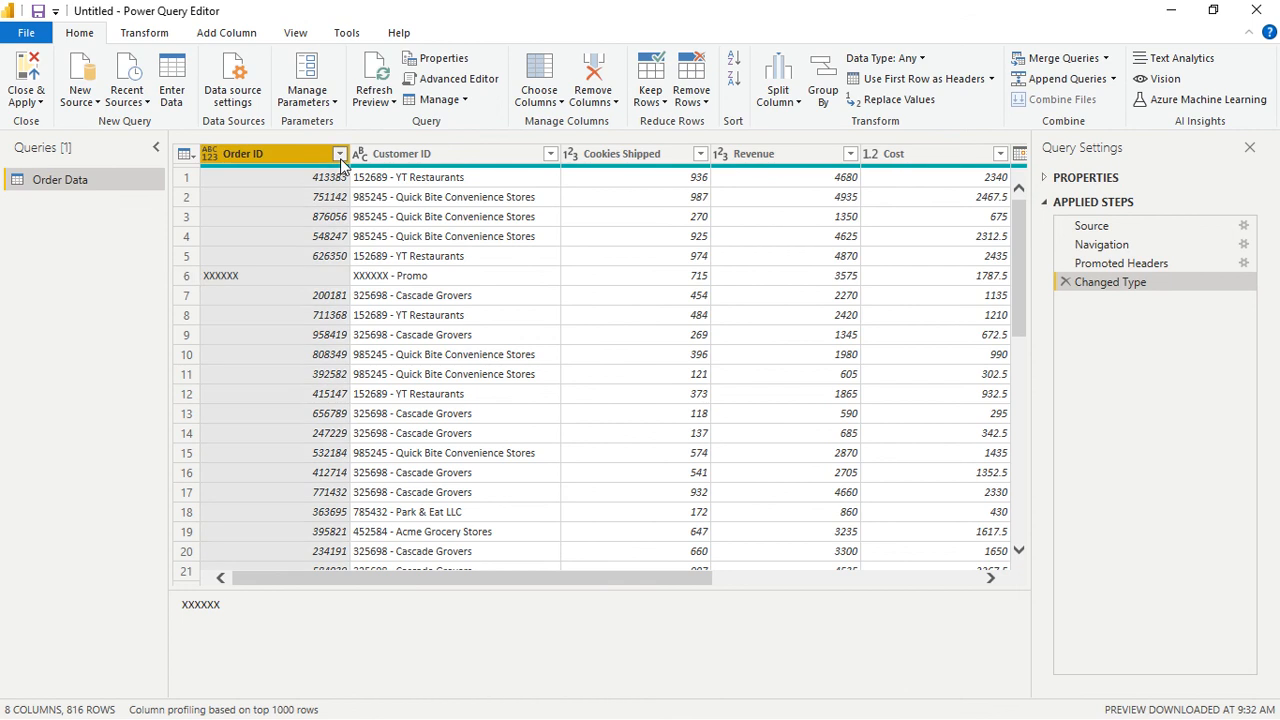
click(340, 156)
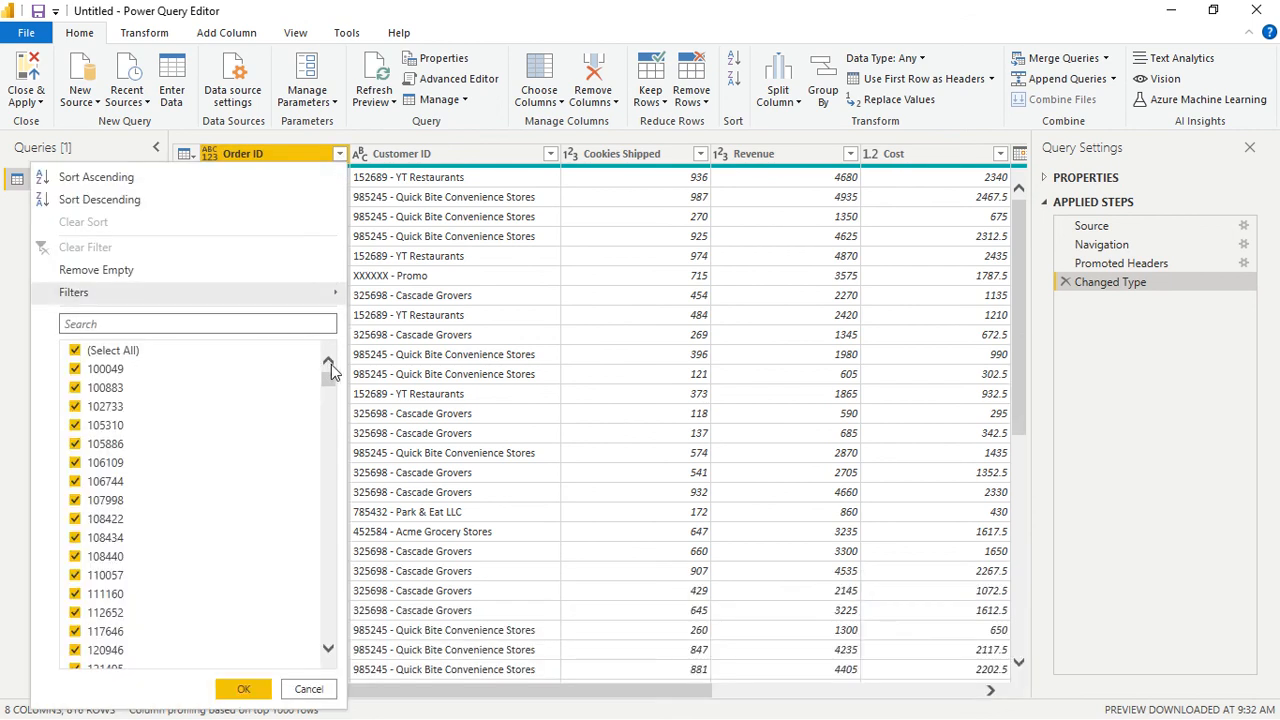
drag(333, 372, 337, 641)
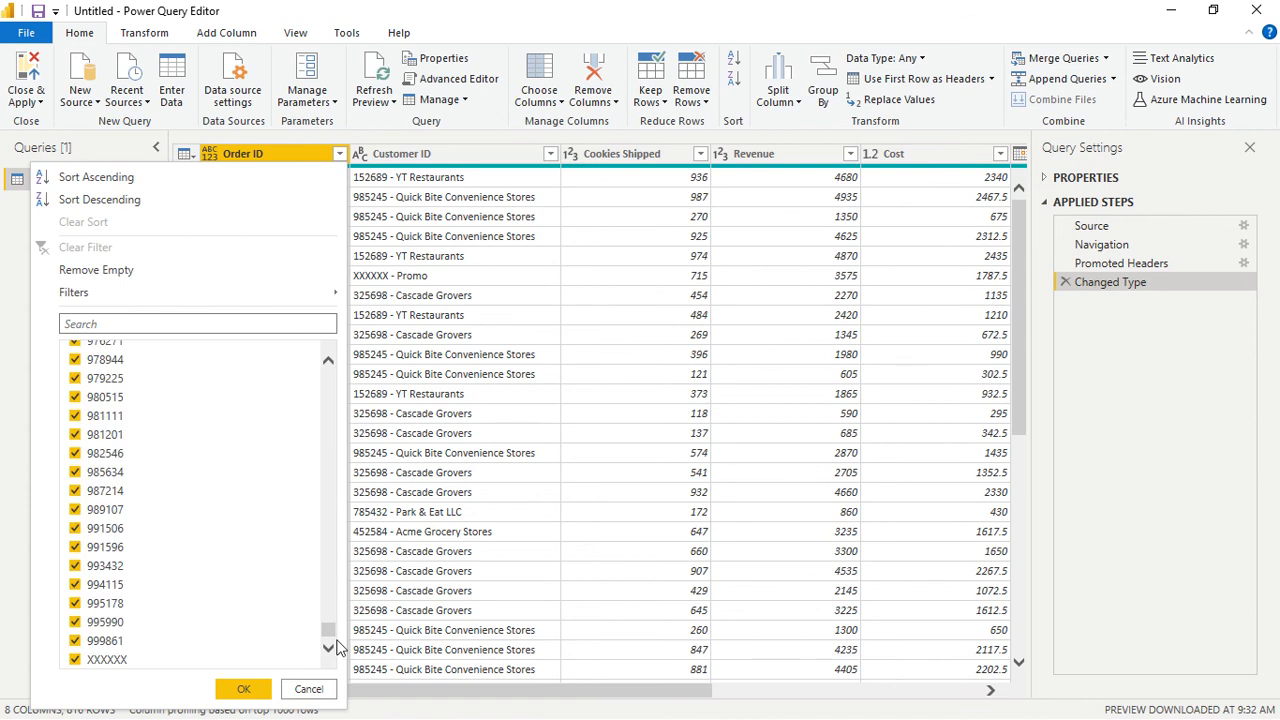
click(82, 665)
click(242, 690)
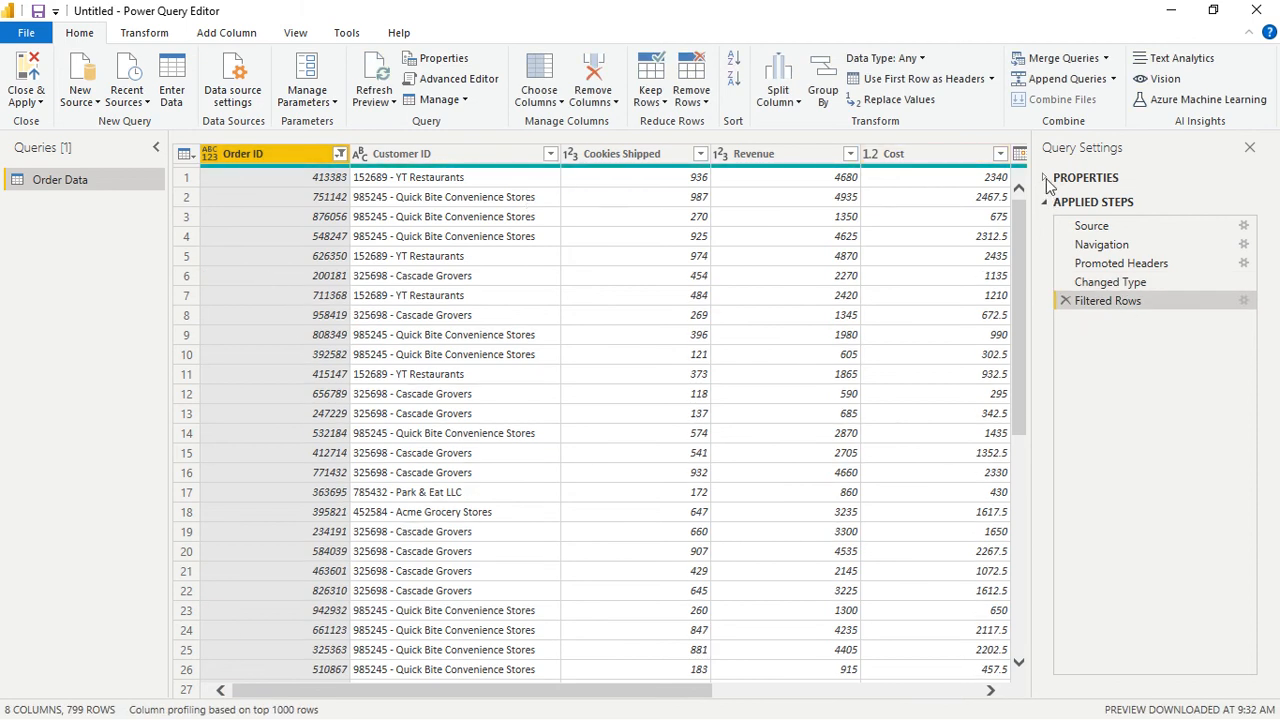
click(1249, 147)
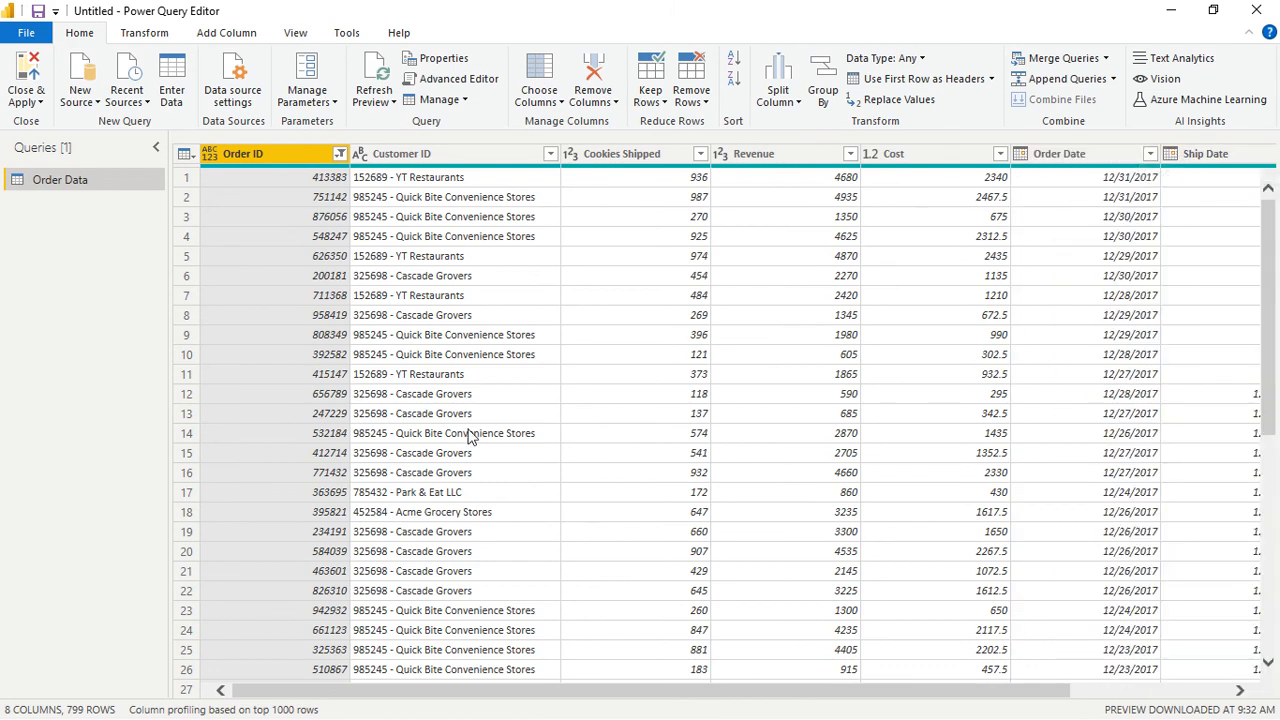
- Split the Customer ID column at each occurrence of the custom delimiter "-"
click(405, 155)
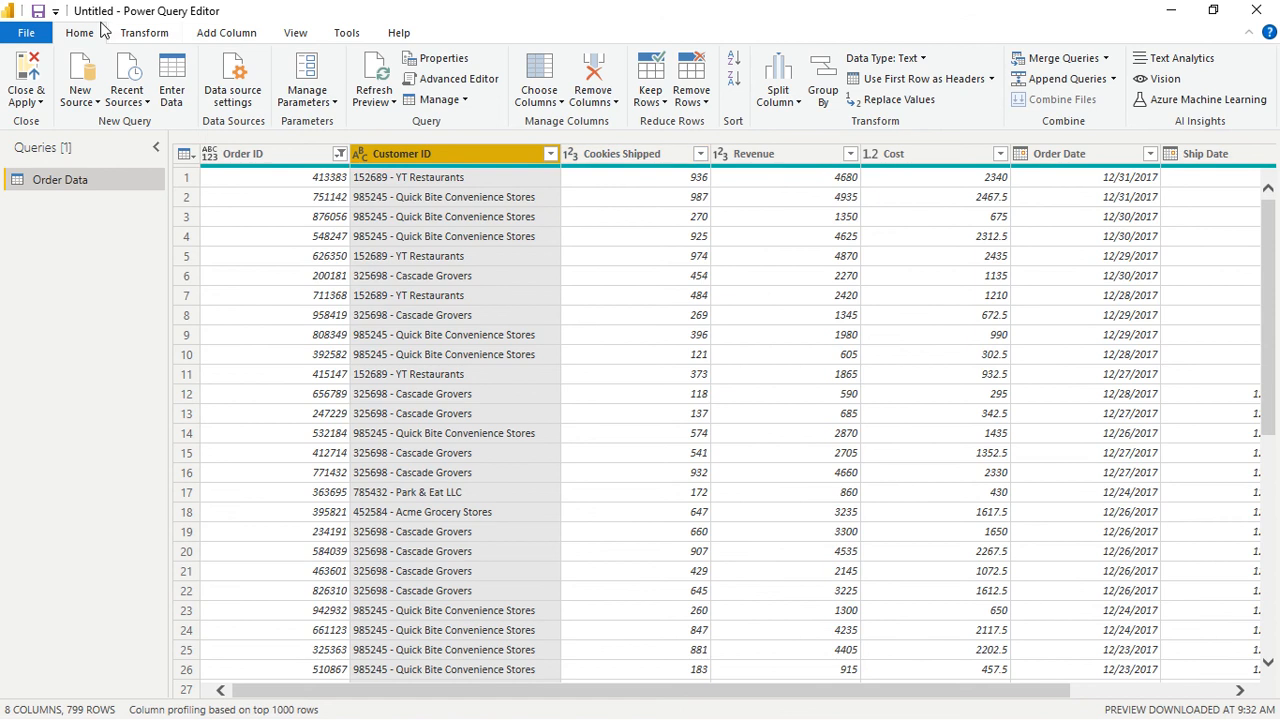
click(145, 33)
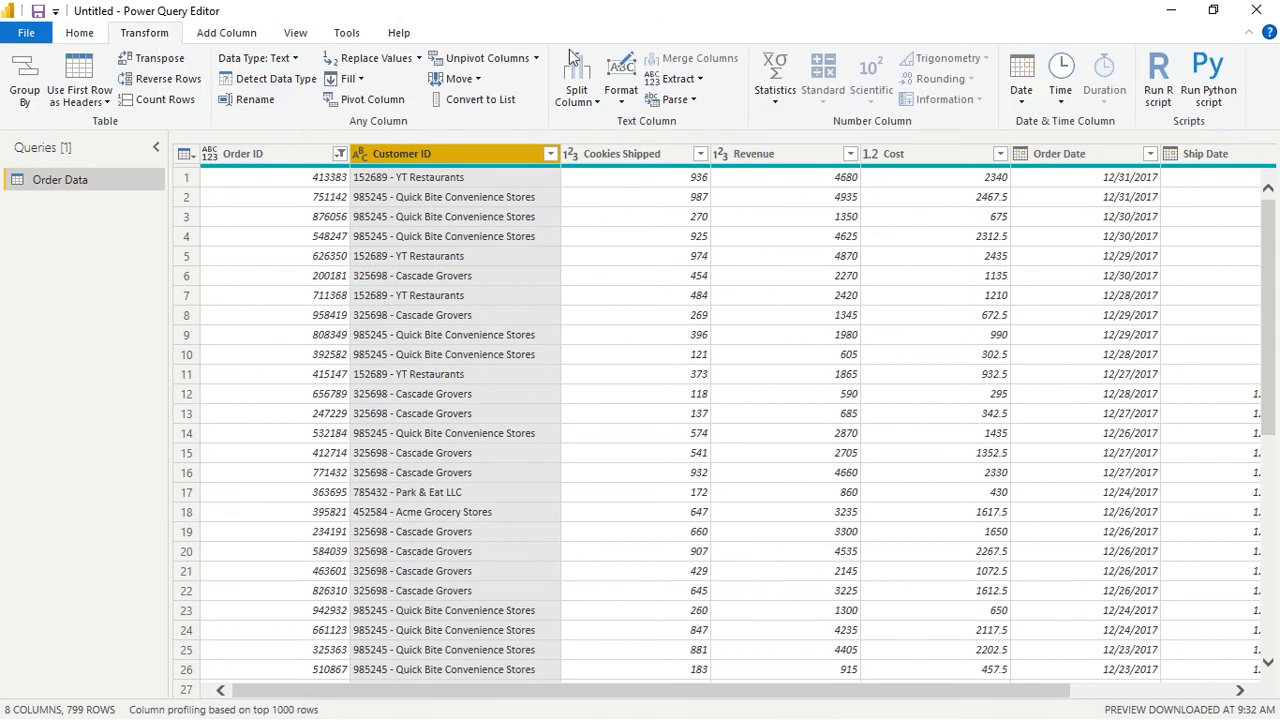
click(597, 104)
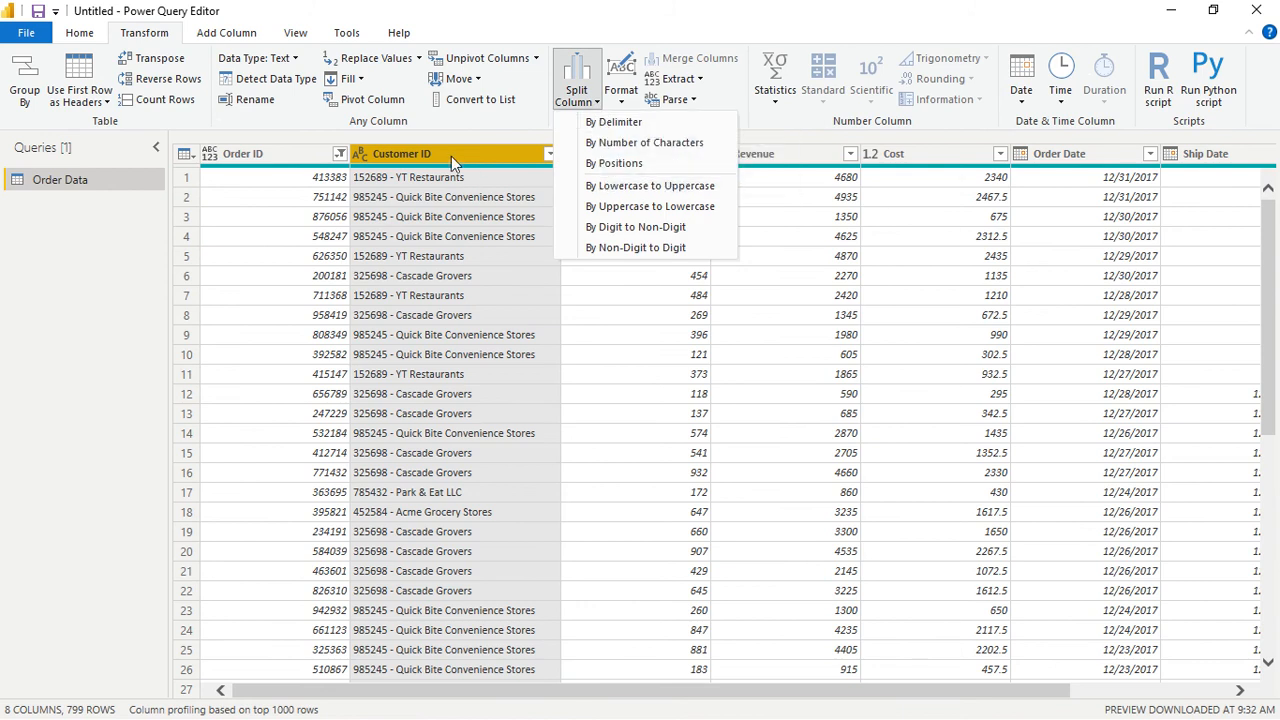
click(615, 121)
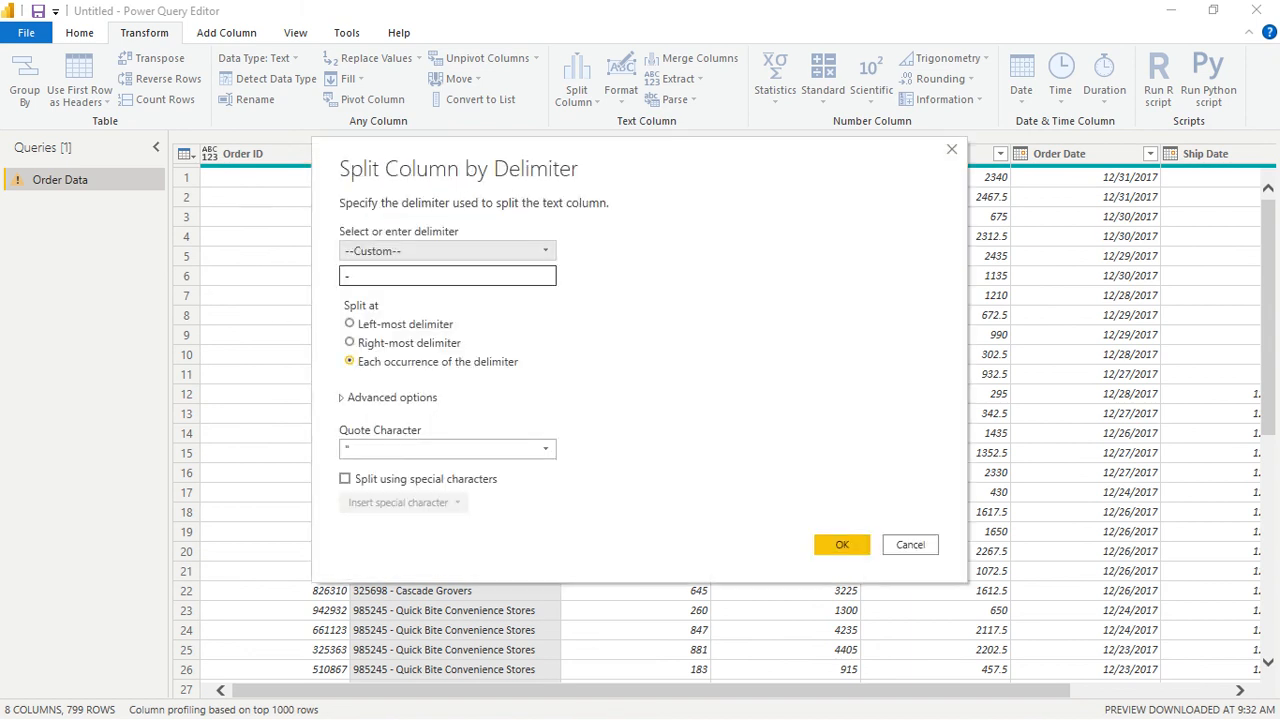
click(352, 276)
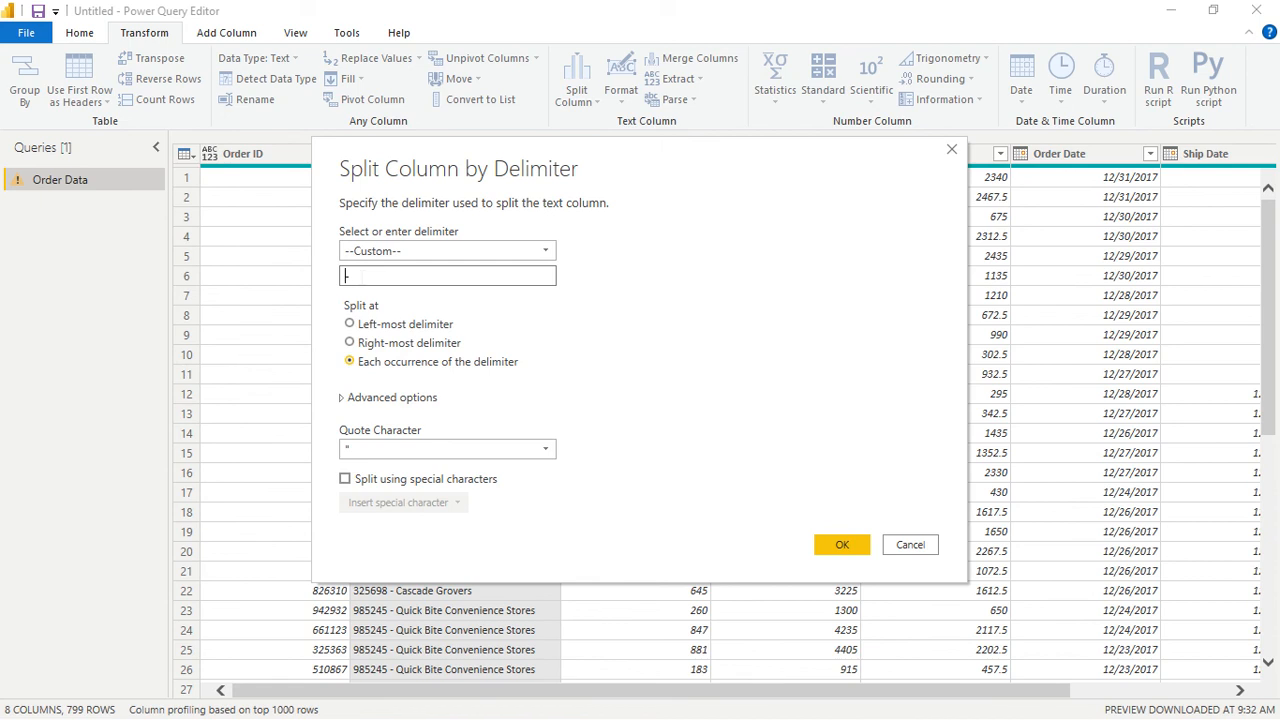
key(End)
click(838, 546)
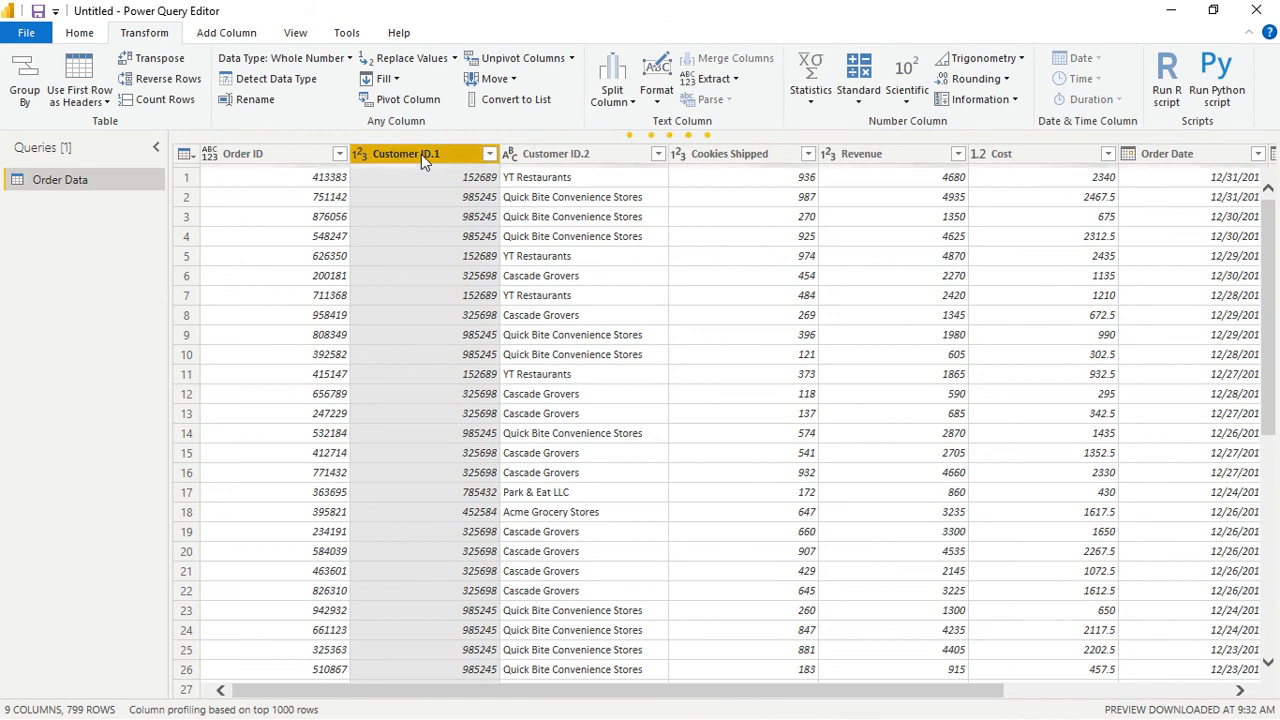
- Rename the Customer ID.1 column as Customer ID
right_click(421, 155)
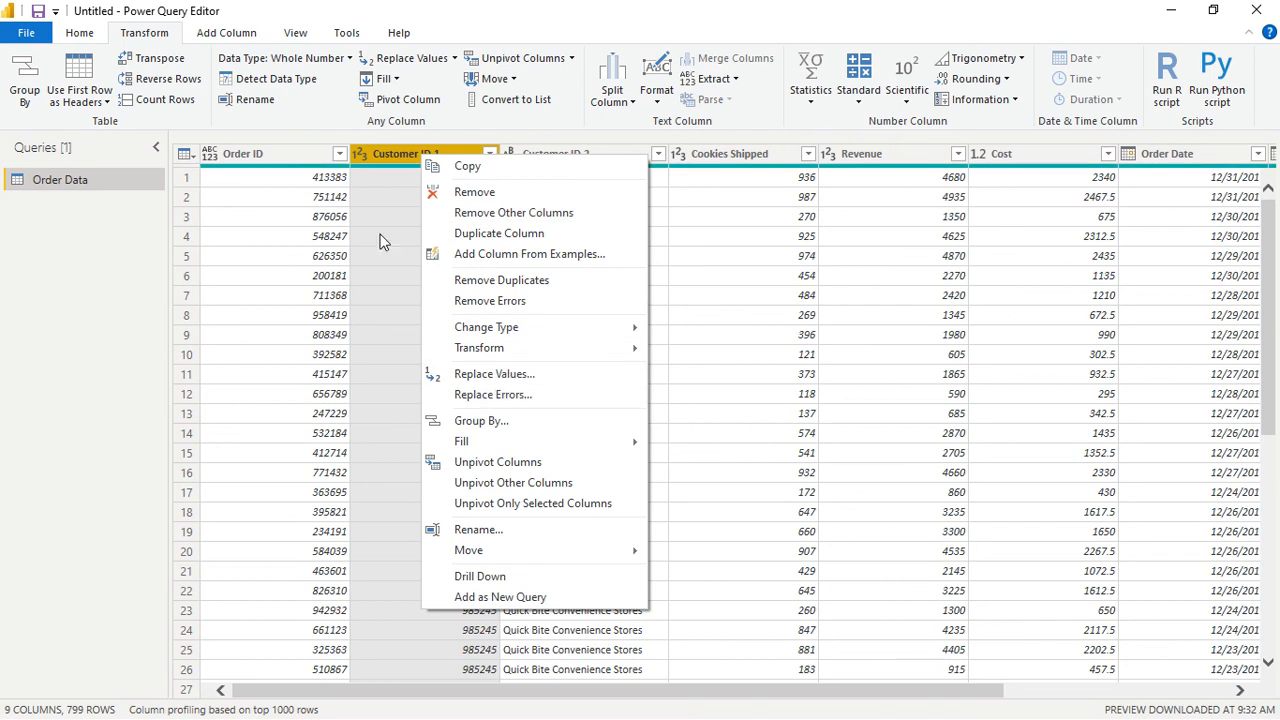
click(460, 531)
key(End)
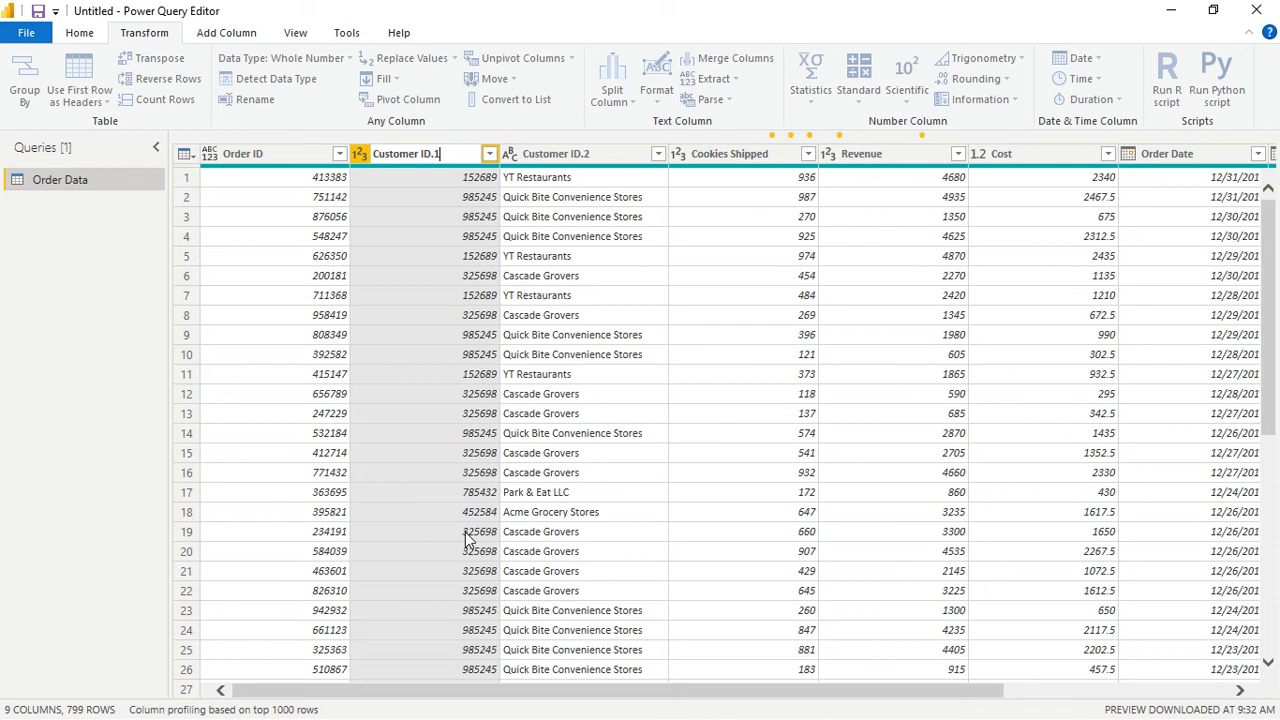
key(BackSpace)
key(BackSpace)
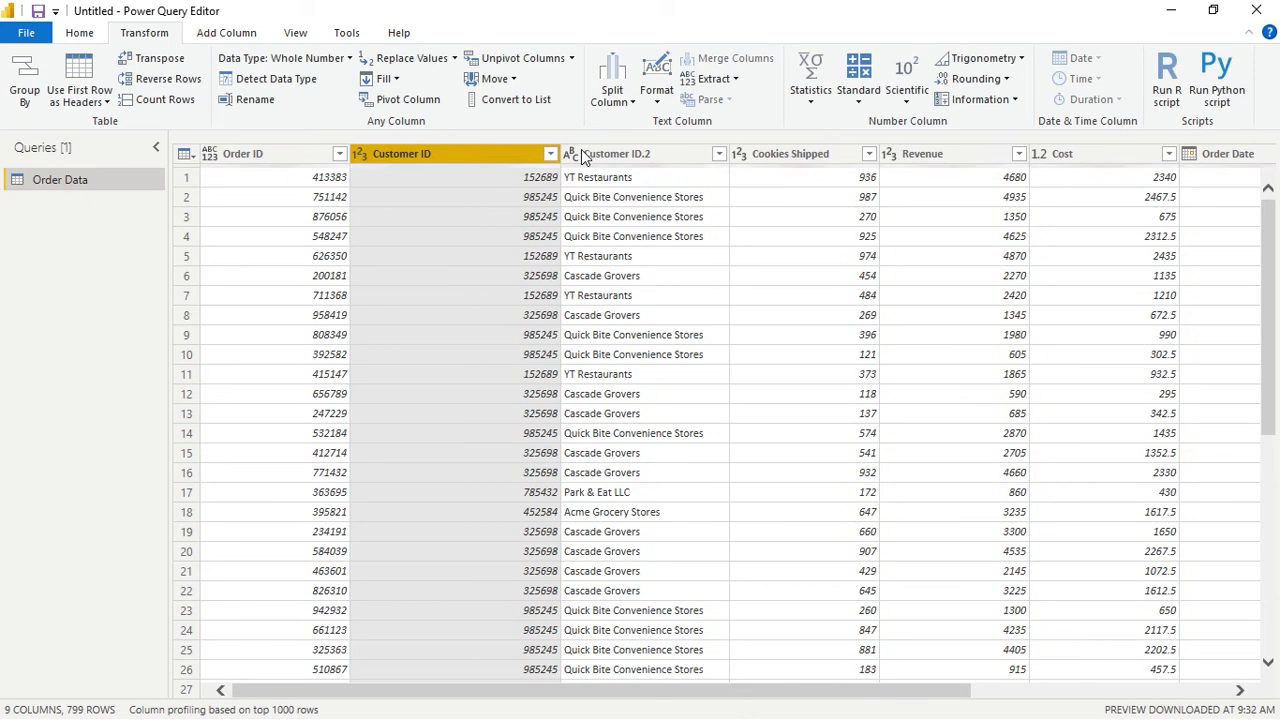
- Rename the Customer ID.2 column as Customer Name
right_click(620, 160)
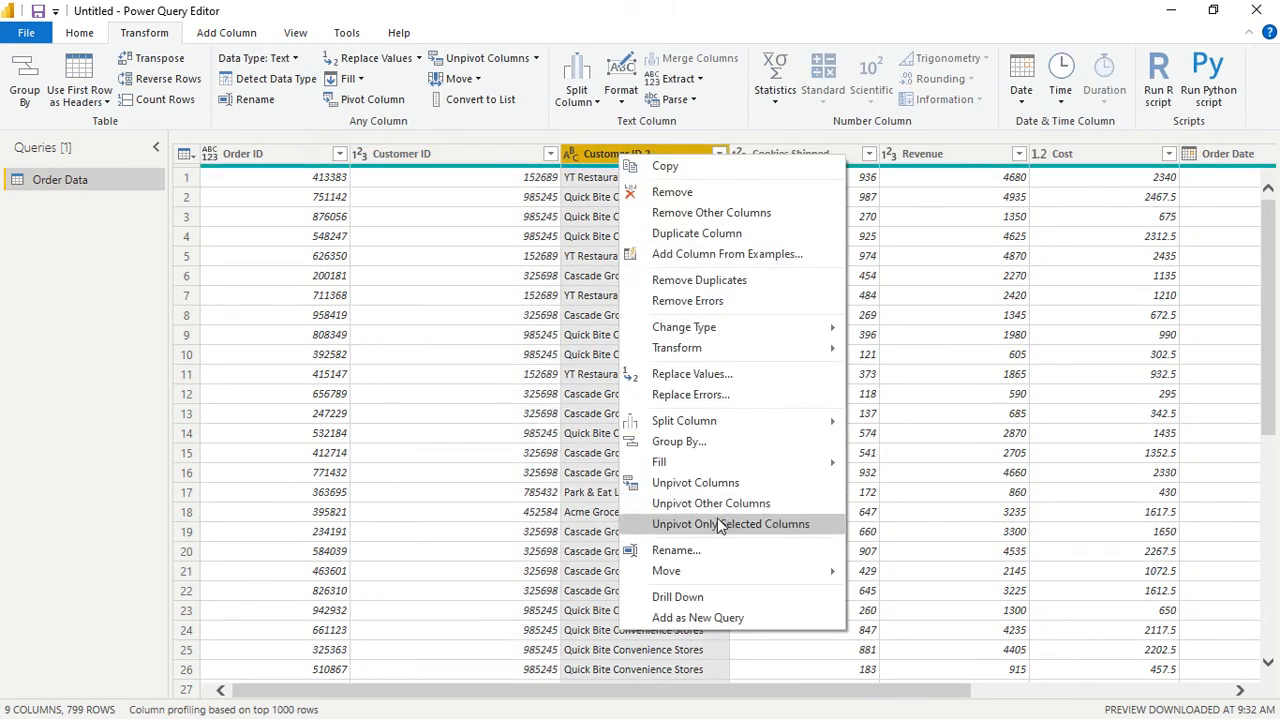
click(693, 551)
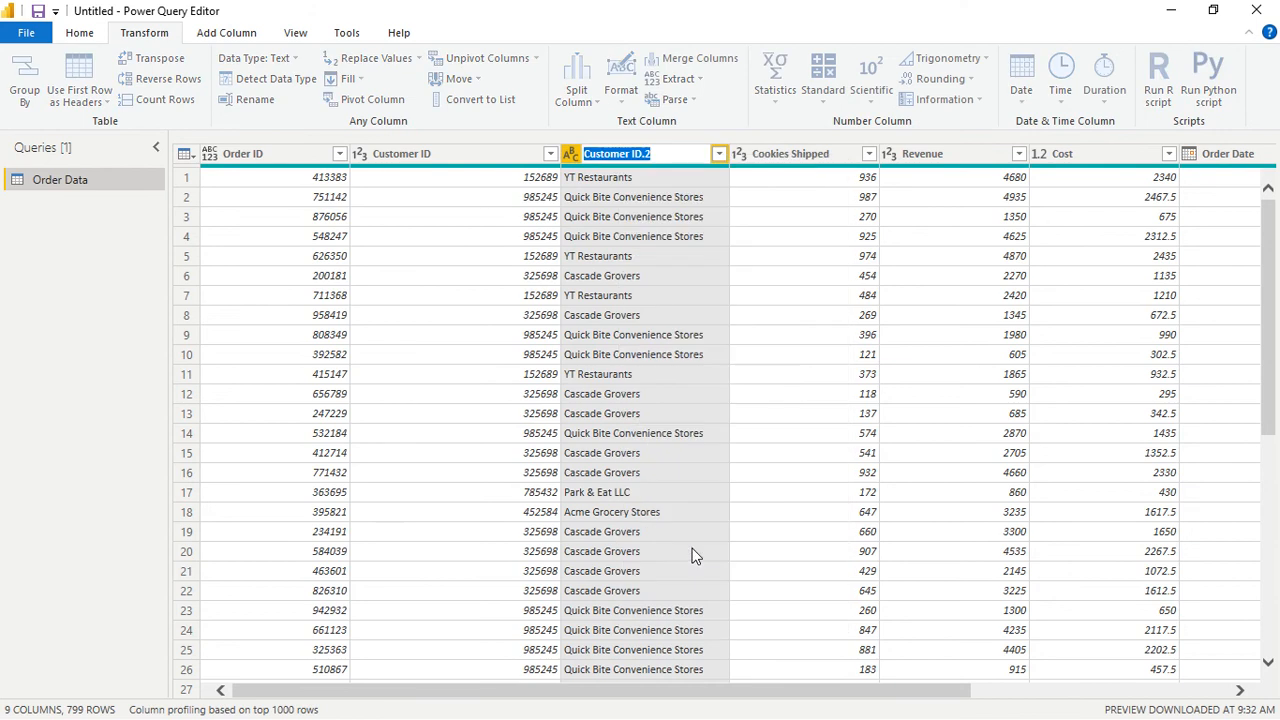
key(End)
key(BackSpace)
key(BackSpace)
key(BackSpace)
key(BackSpace)
key(BackSpace)
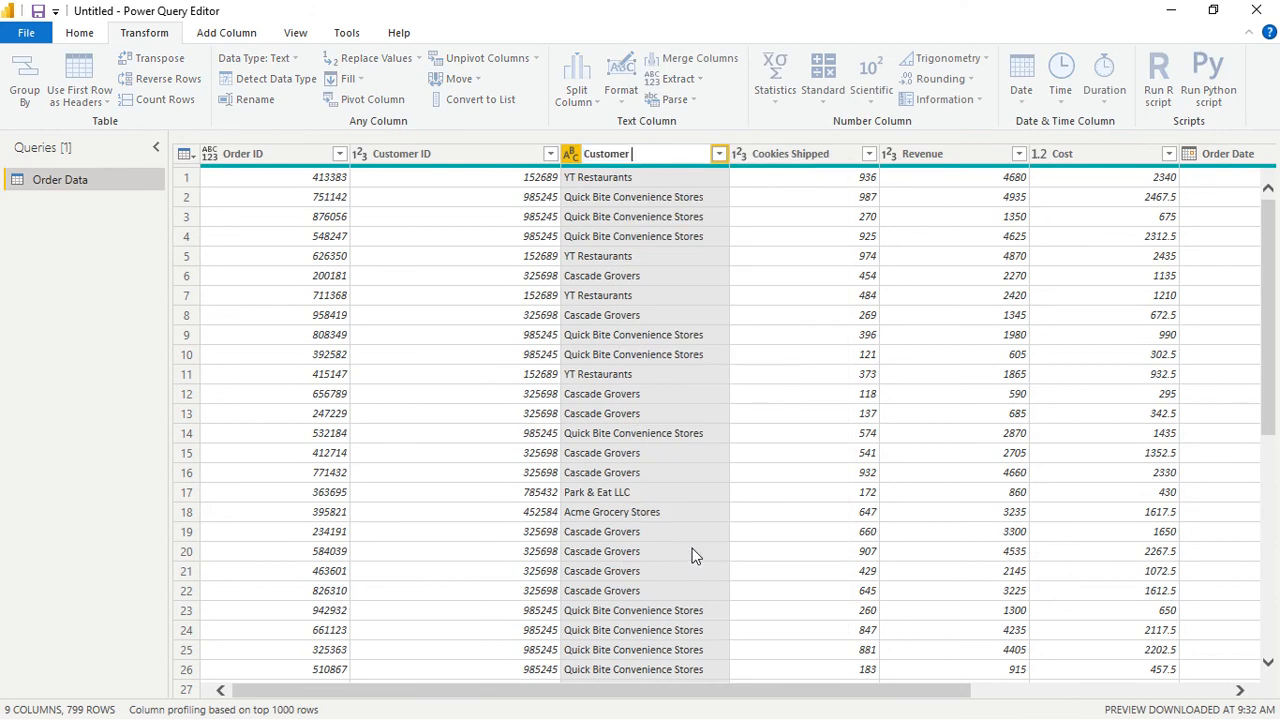
text(Name)
key(Escape)
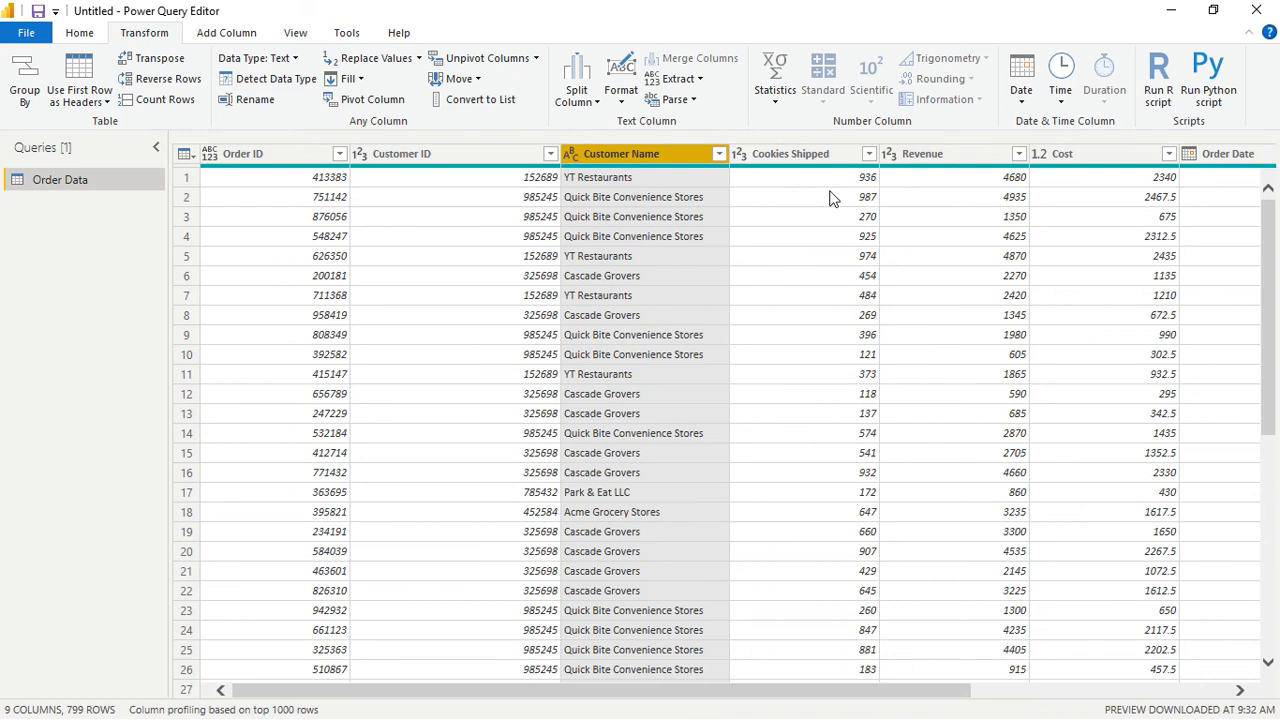
- Review the remaining columns from Cookies Shipped through Ship Date
click(829, 198)
key(Right)
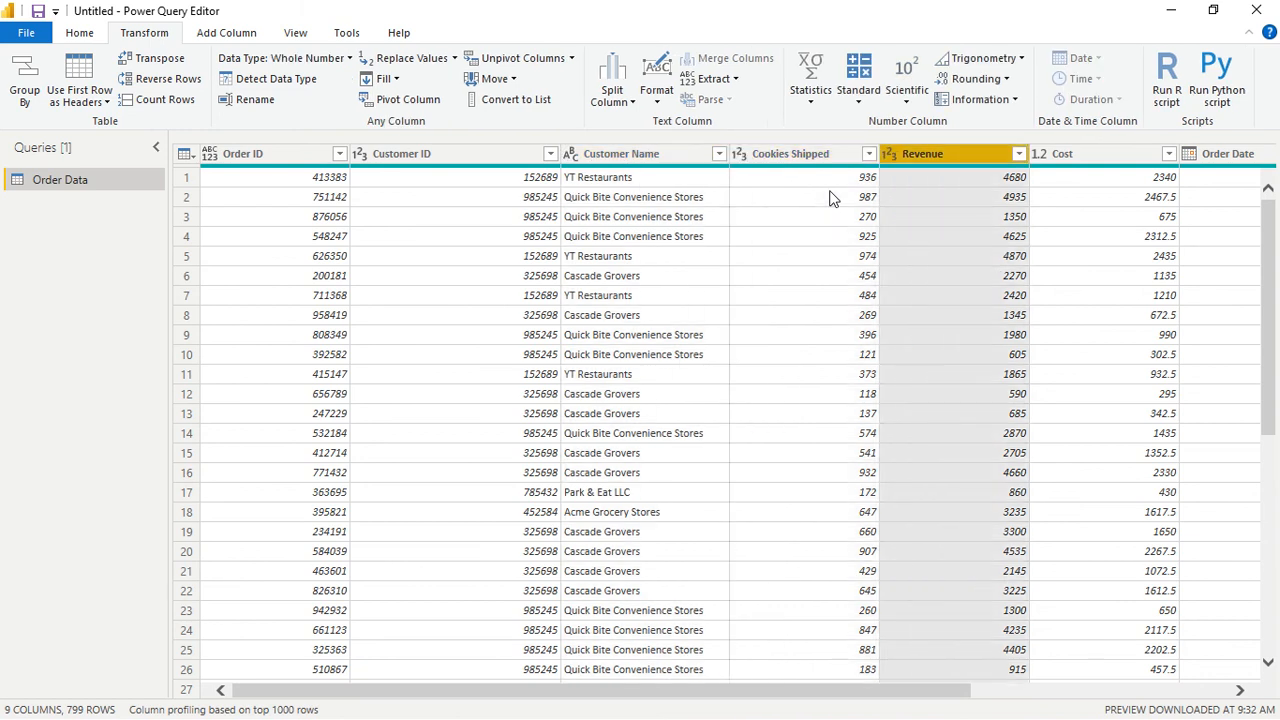
key(Right)
key(Right)
key(Right)
key(Left)
key(Left)
key(Left)
key(Left)
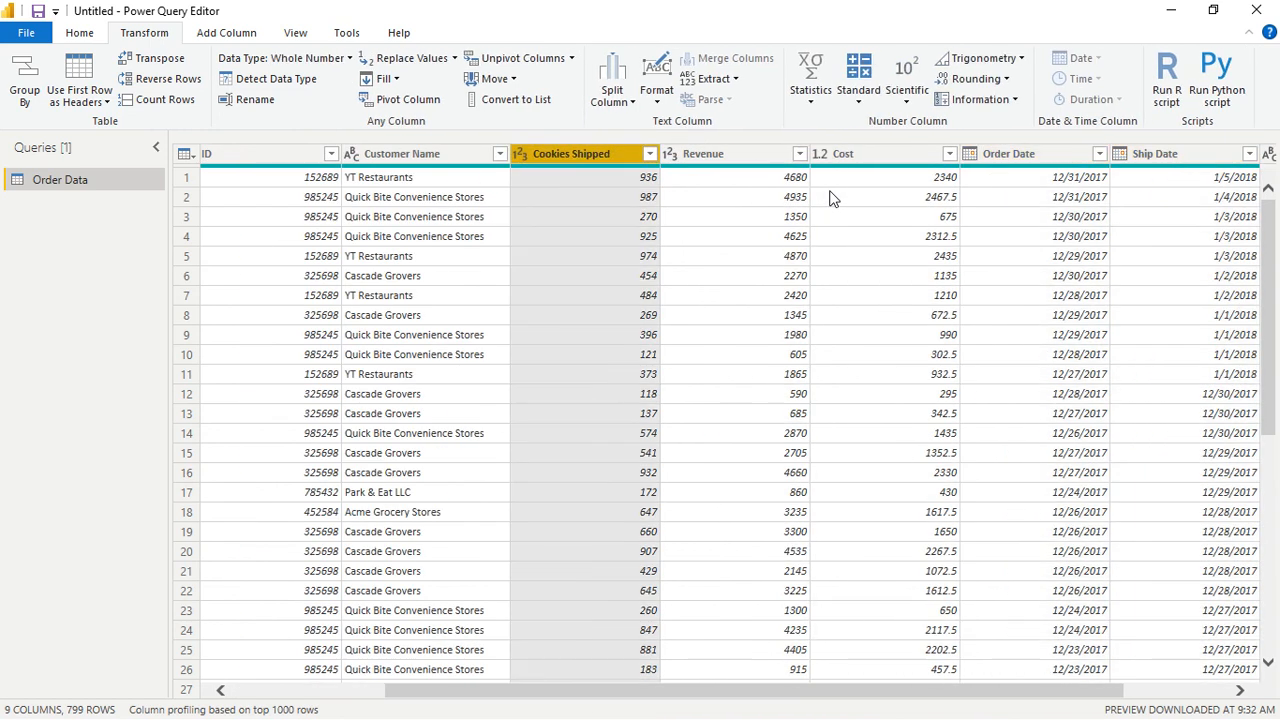
- Add a column that subtracts Cost from Revenue for each order
key(Right)
key(Left)
key(Right)
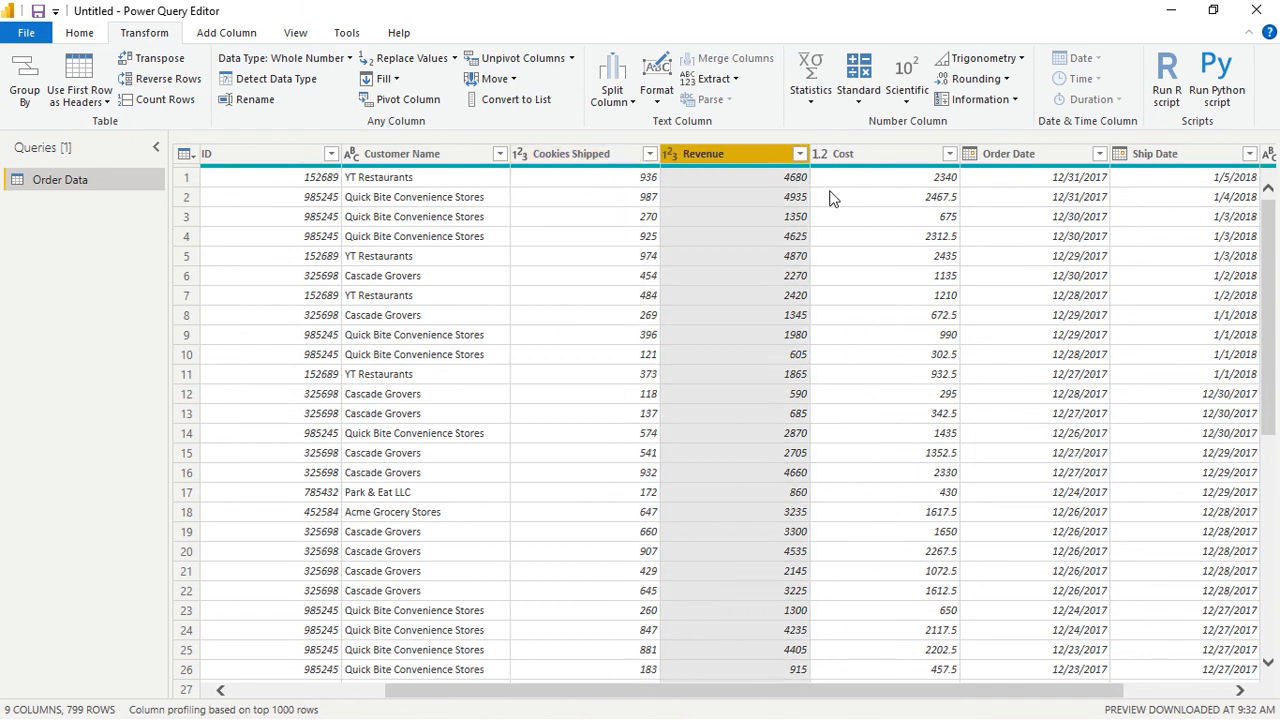
key(shift+Right)
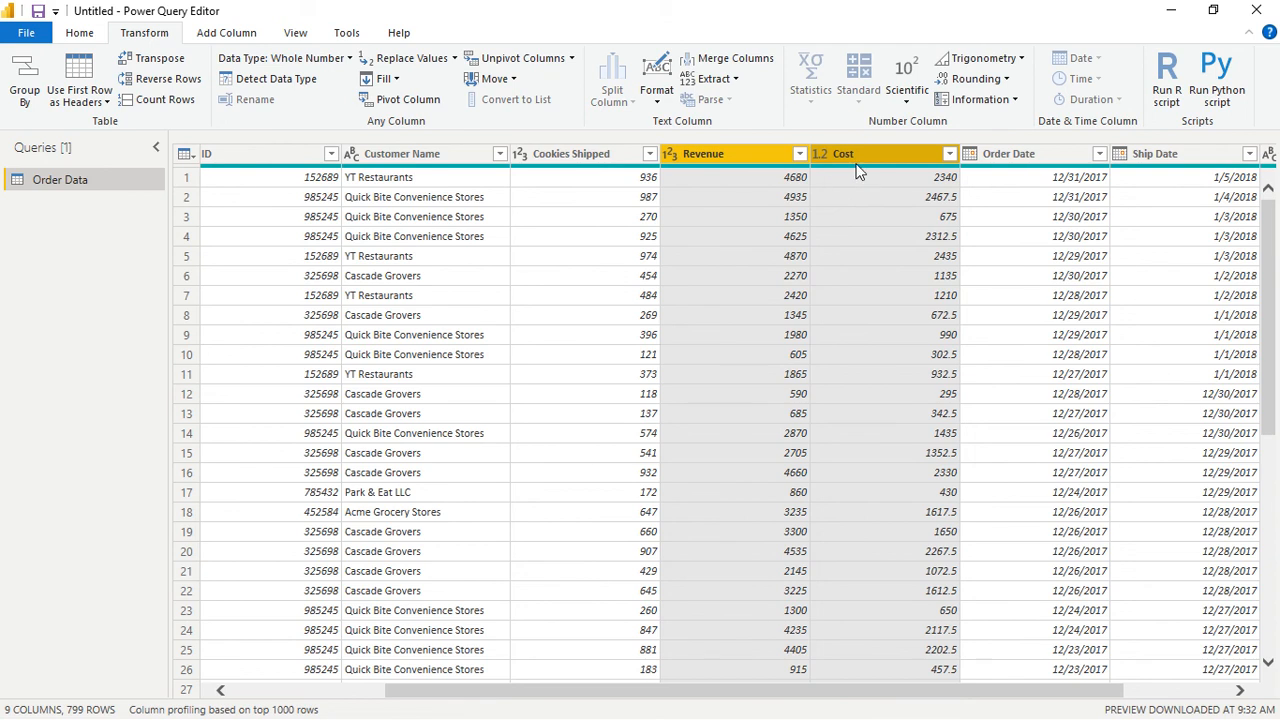
click(861, 217)
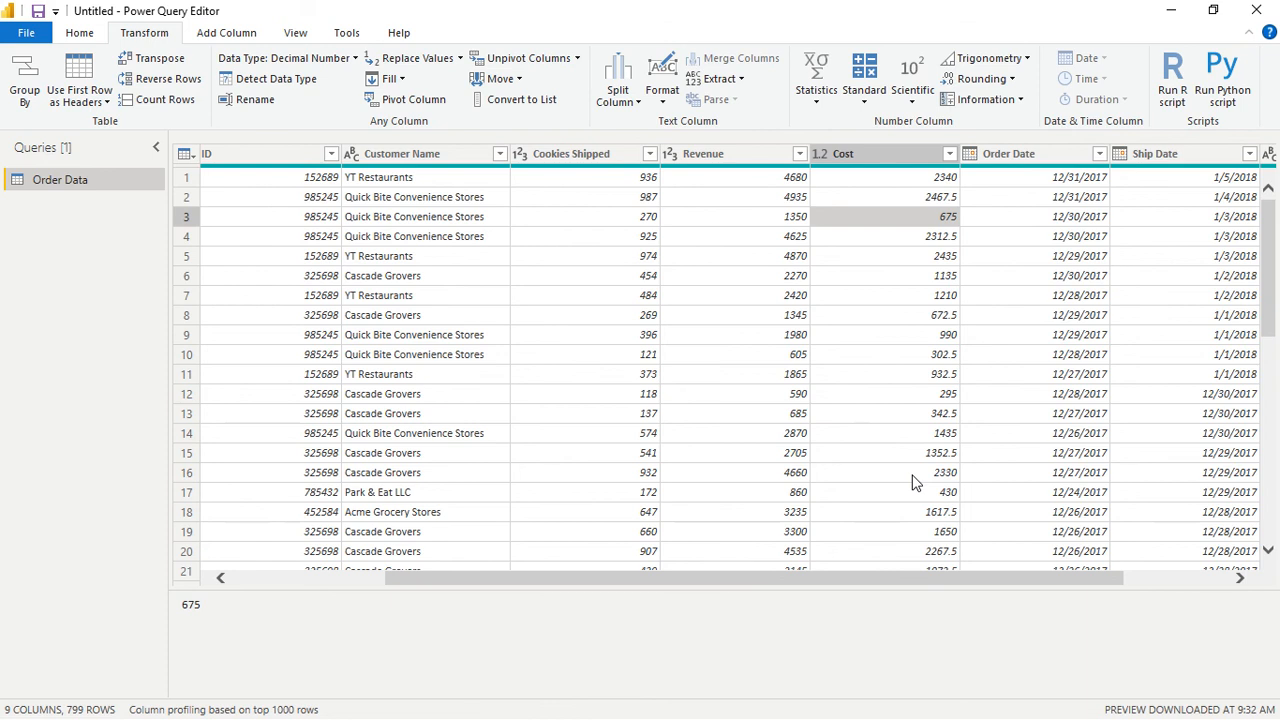
key(Left)
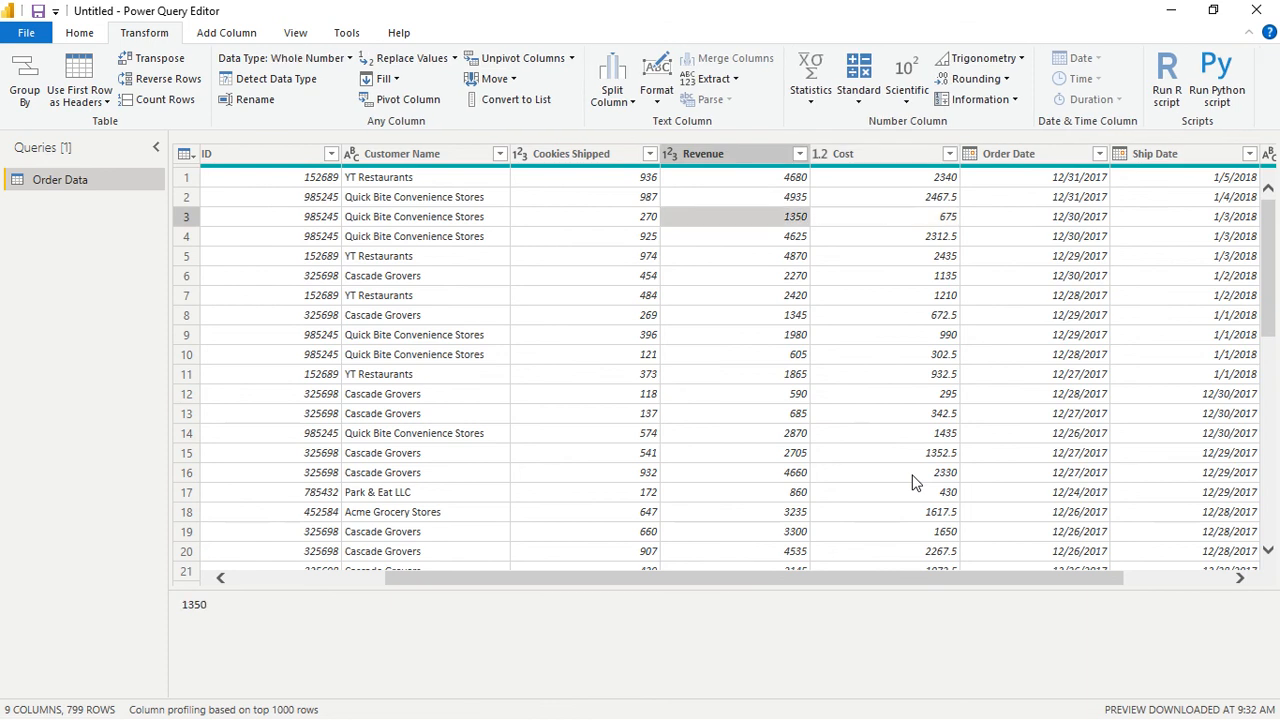
click(740, 154)
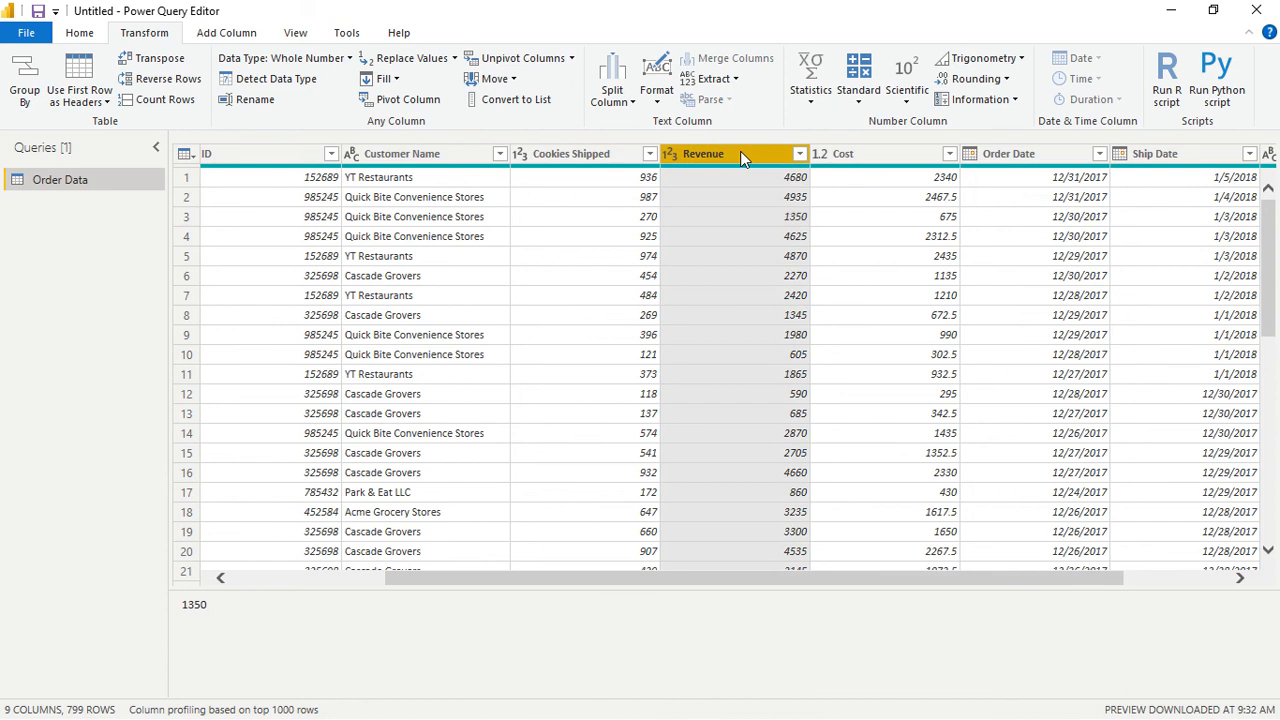
ctrl+click(883, 154)
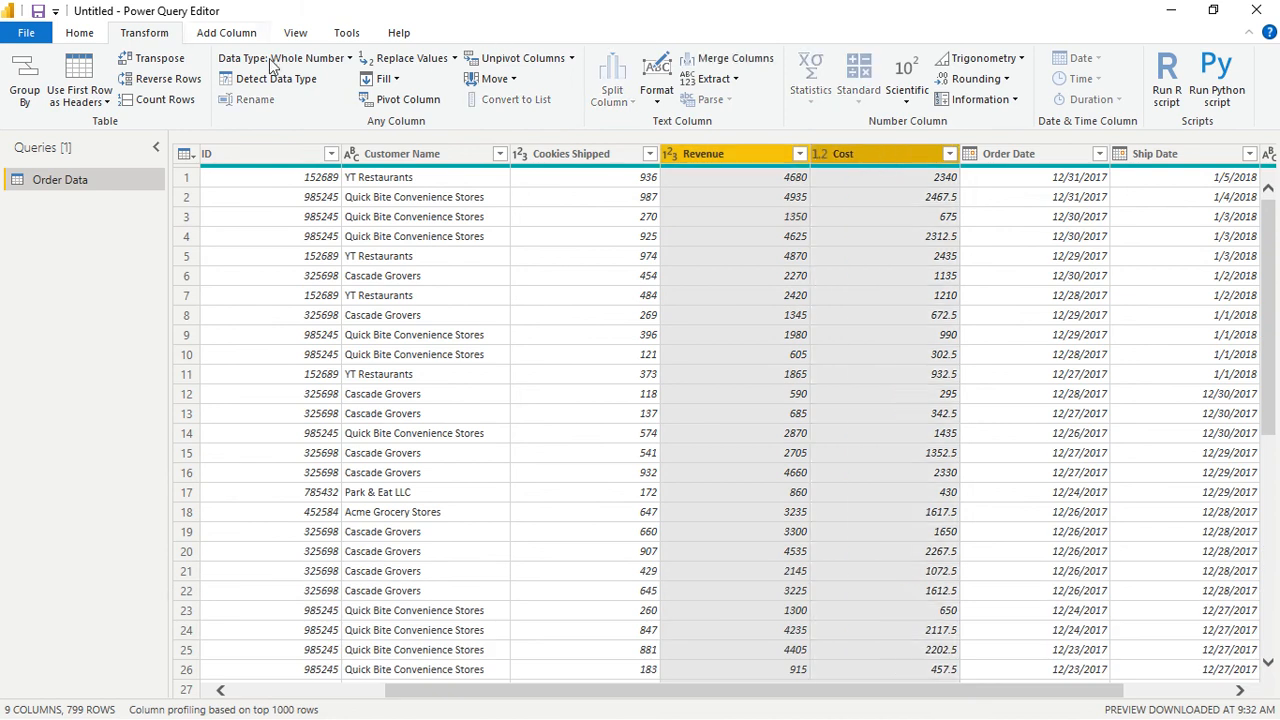
click(224, 33)
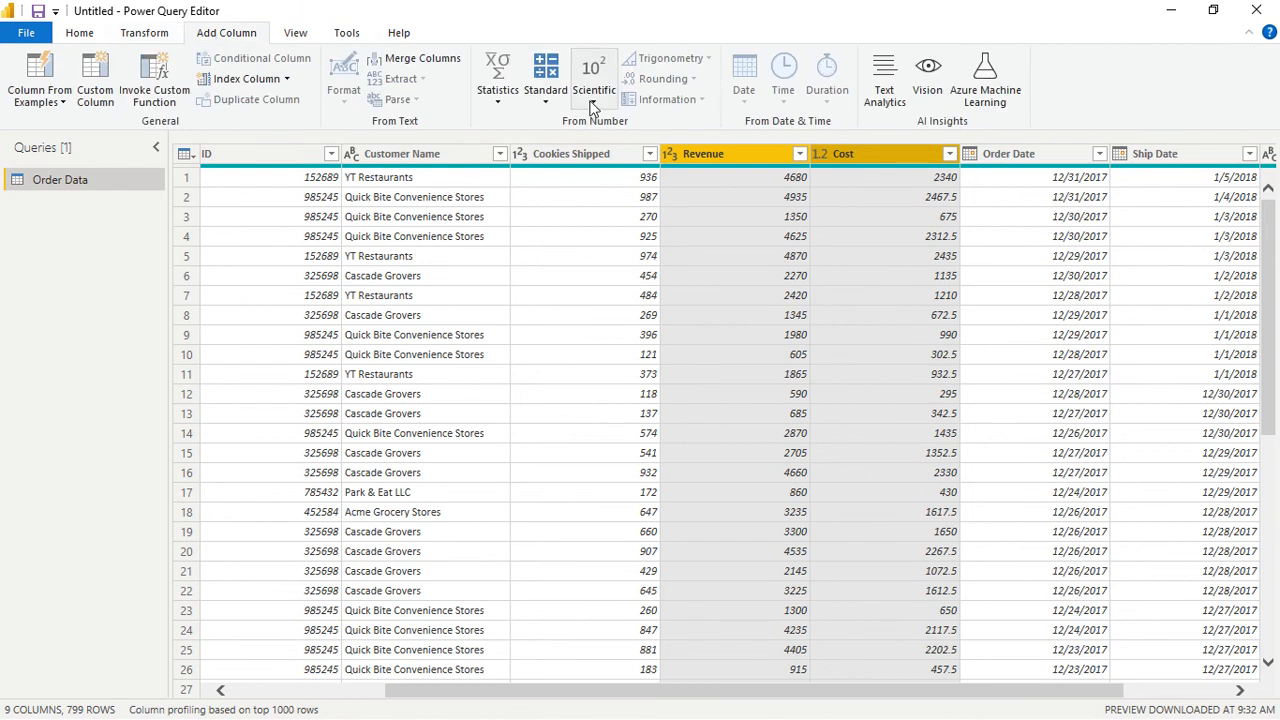
click(555, 106)
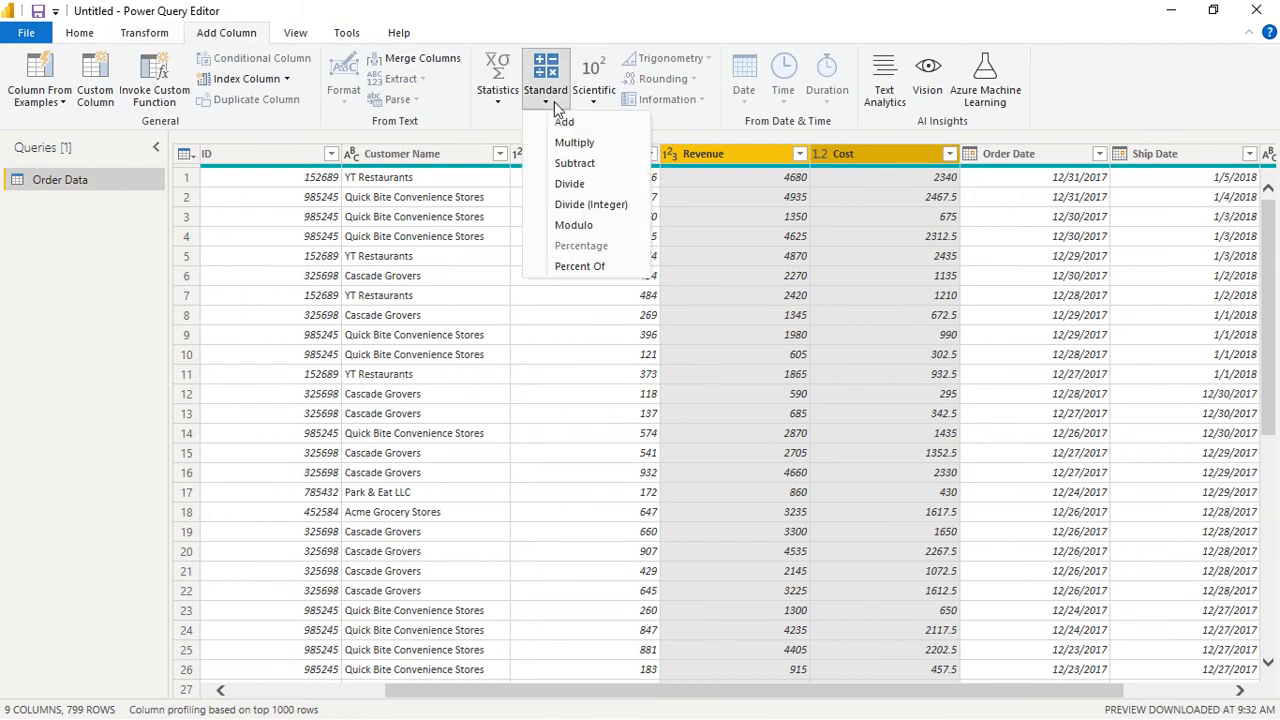
click(575, 163)
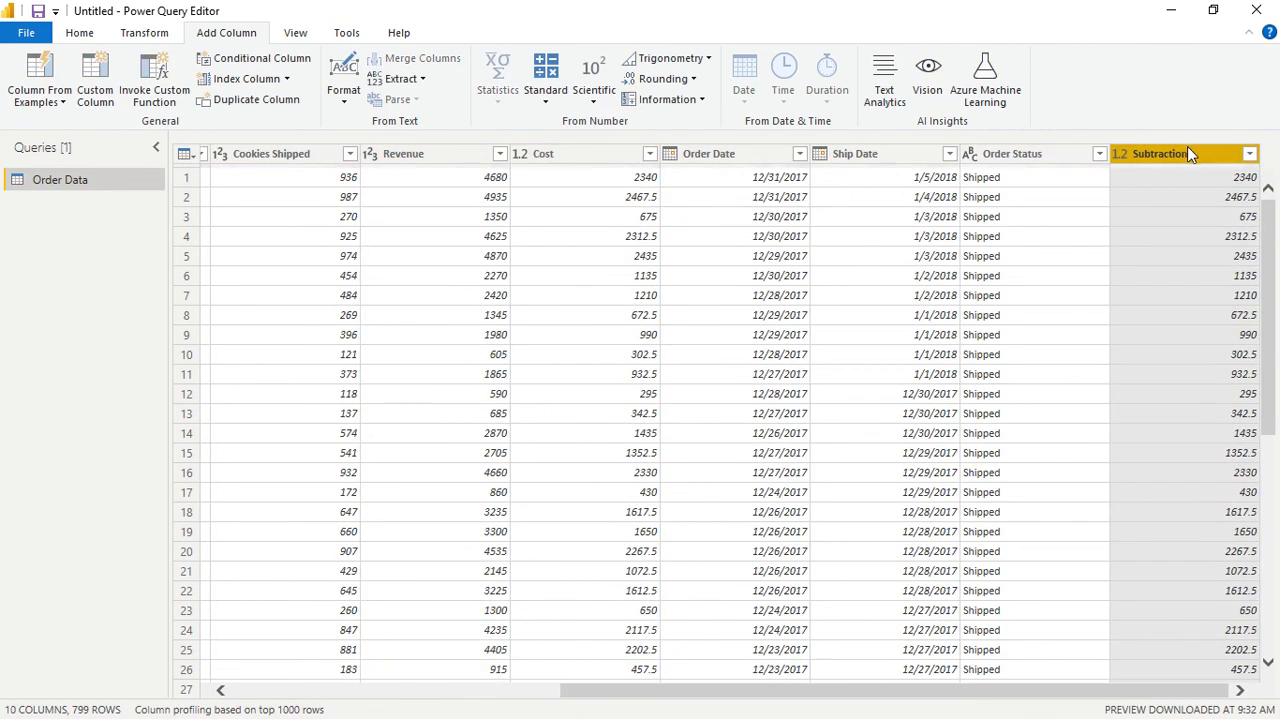
- Rename the Subtraction column as Profit and move it between Cost and Order Date
double_click(1187, 146)
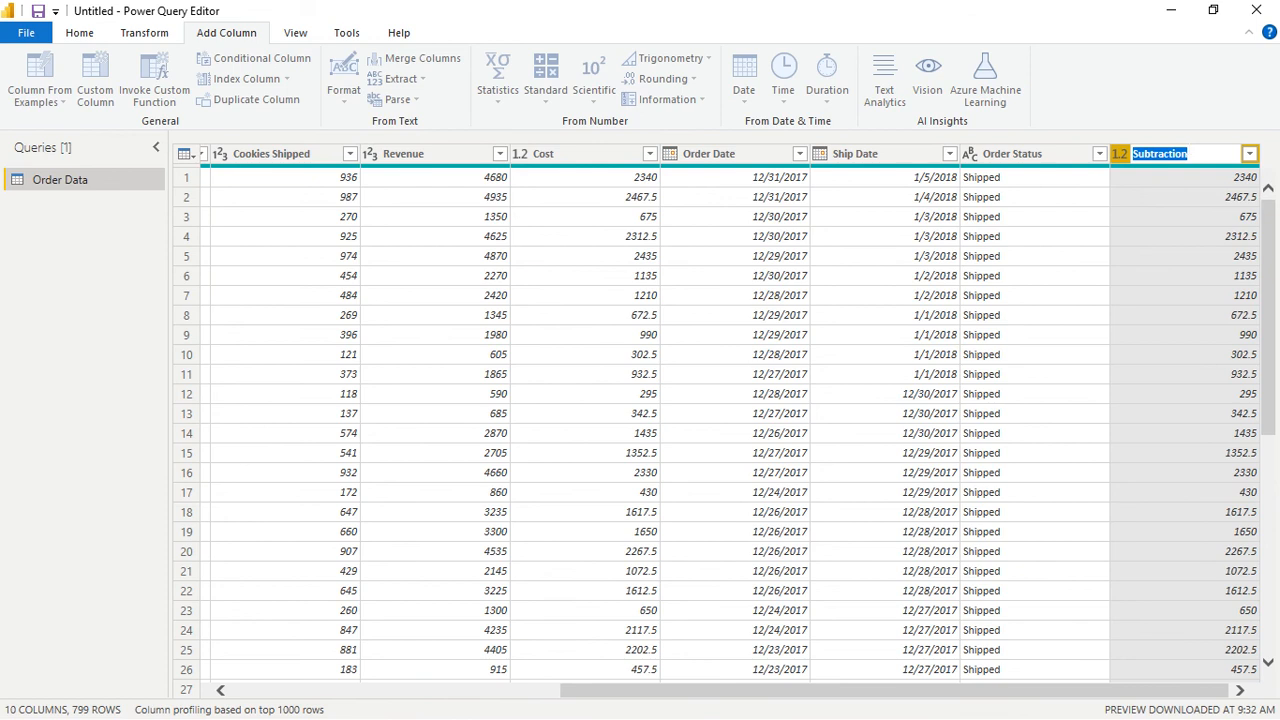
text(Profit)
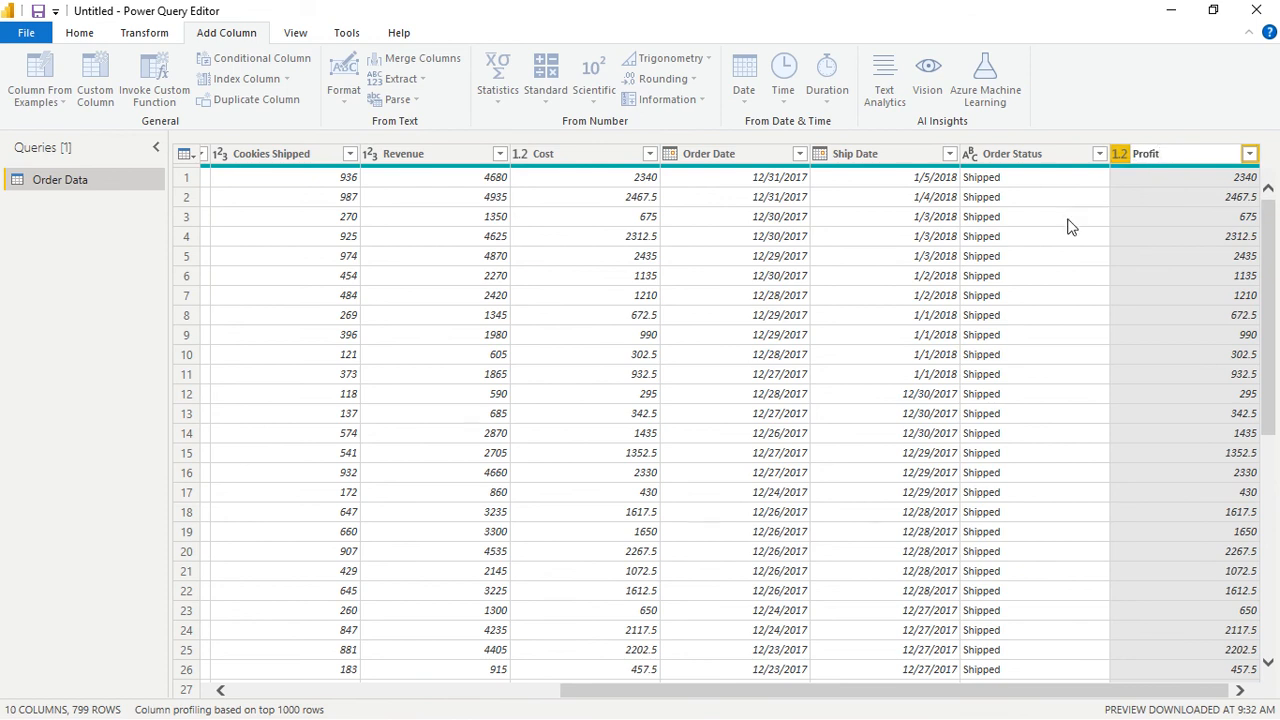
key(Return)
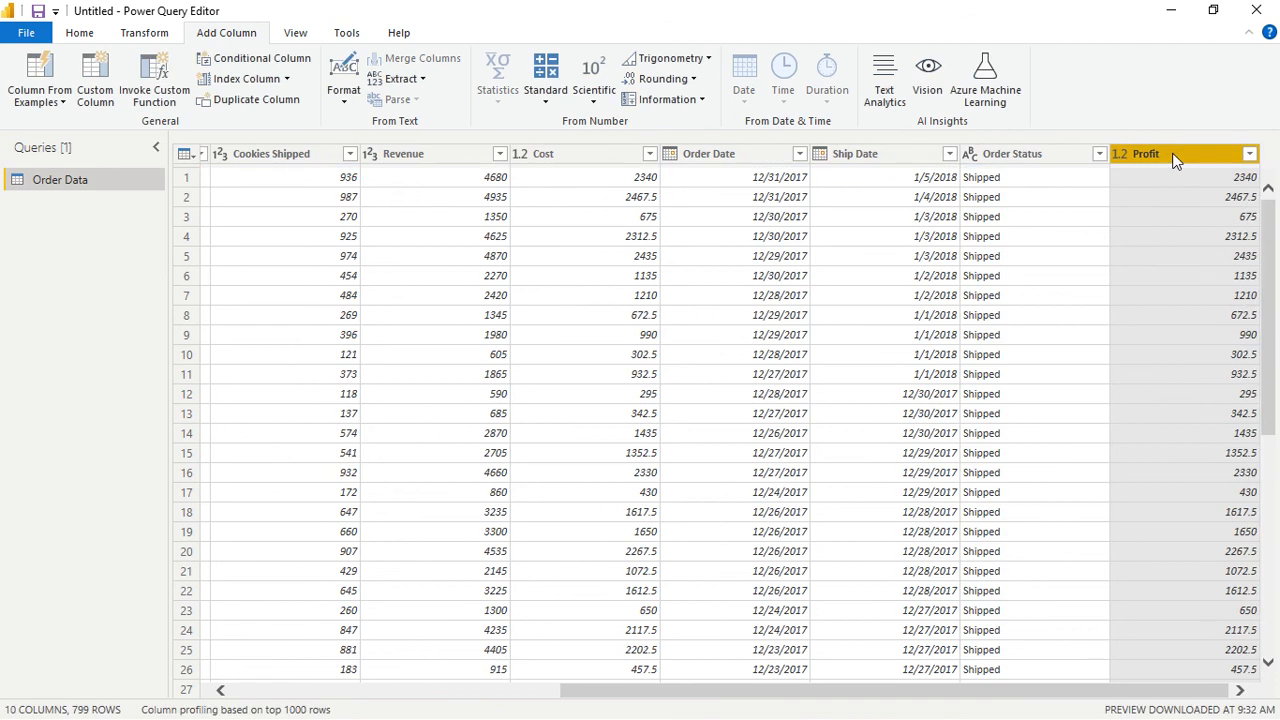
drag(1172, 158, 694, 186)
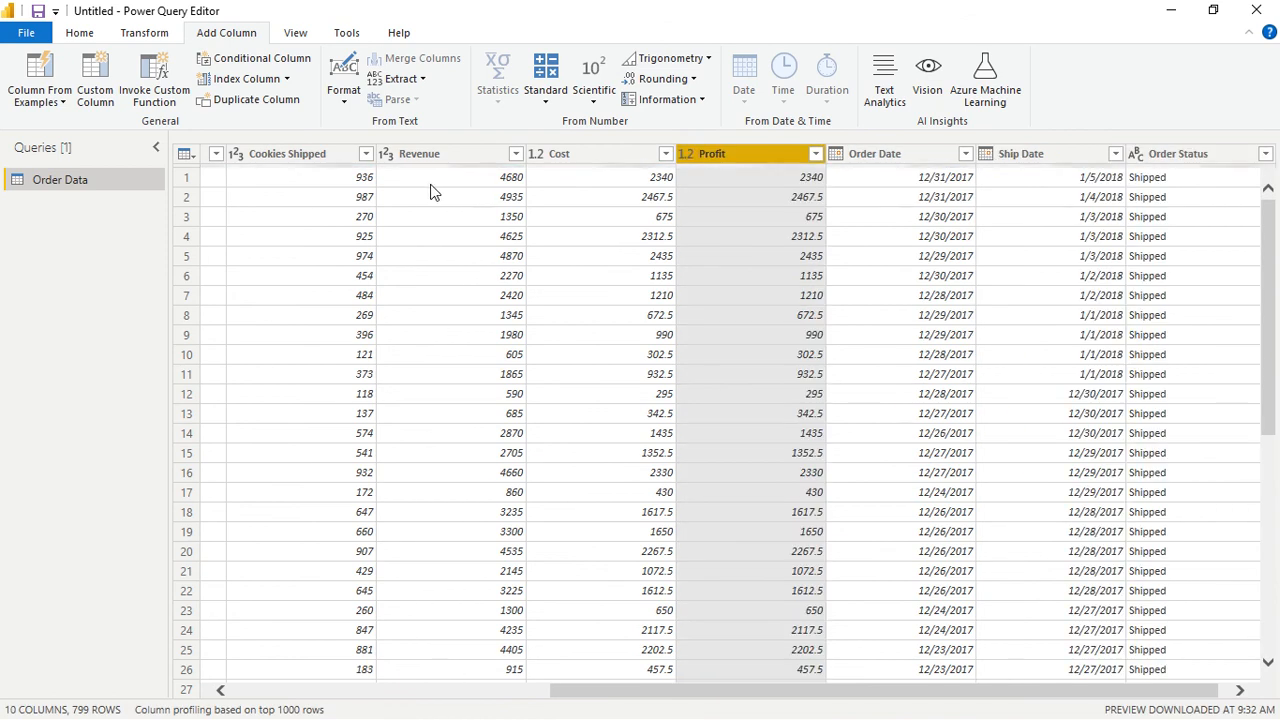
- Examine the data type, fill and transform options available for the Revenue, Cost and Profit columns
click(388, 153)
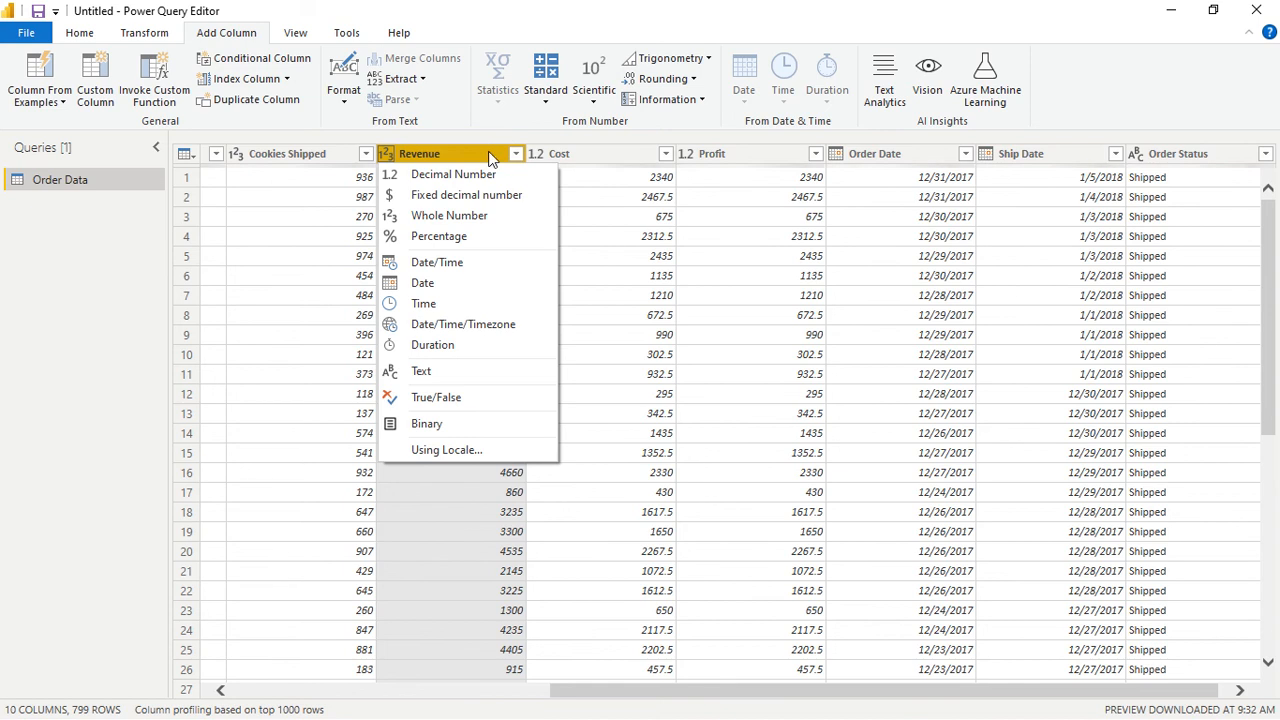
click(443, 158)
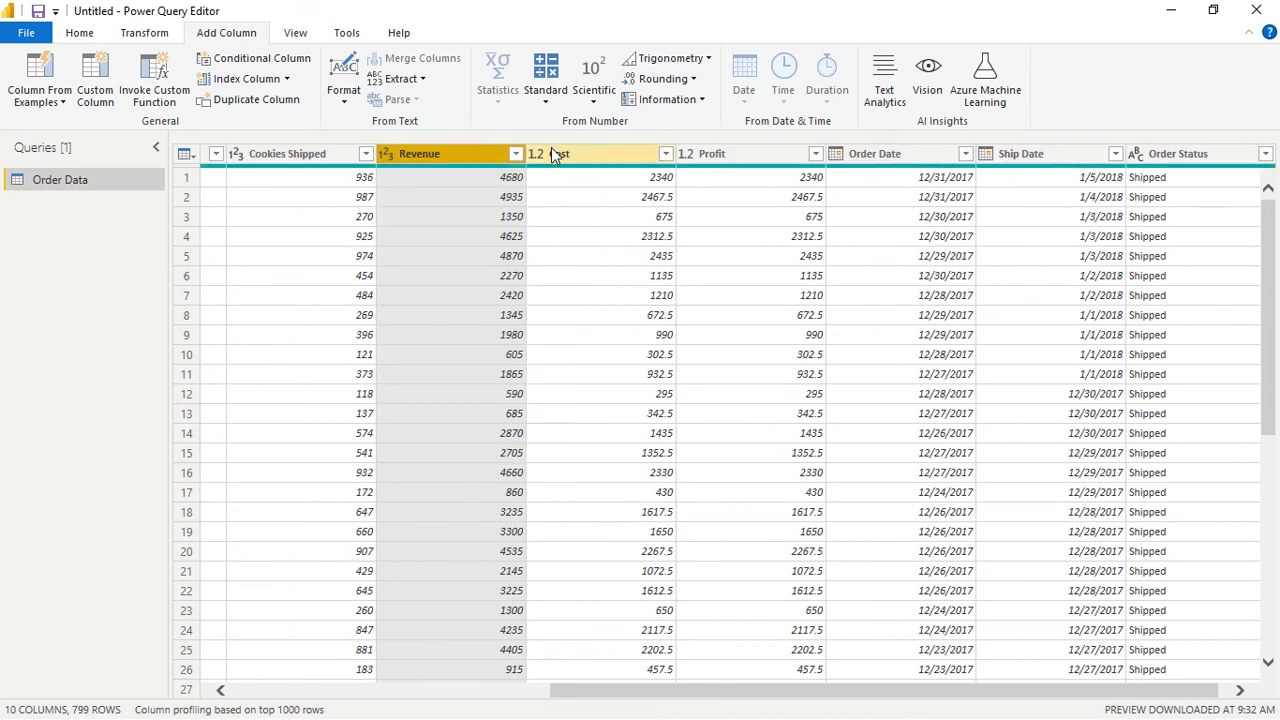
ctrl+click(551, 150)
ctrl+click(698, 158)
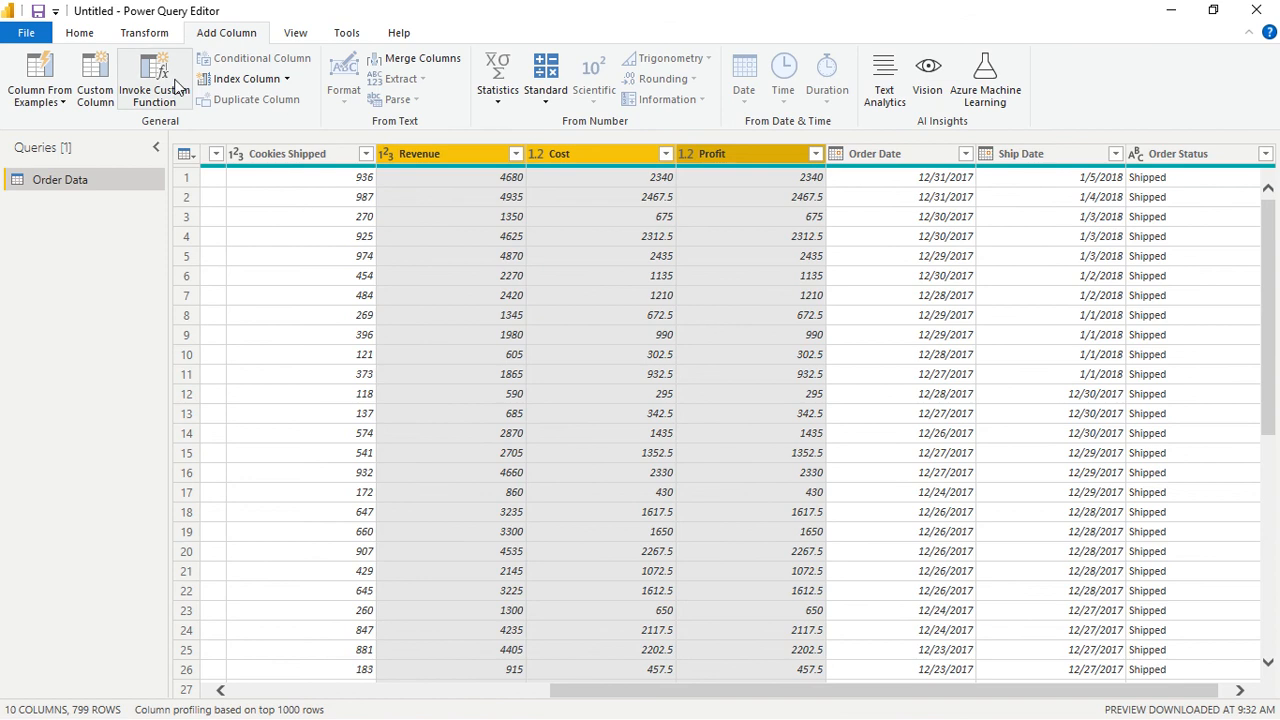
click(147, 35)
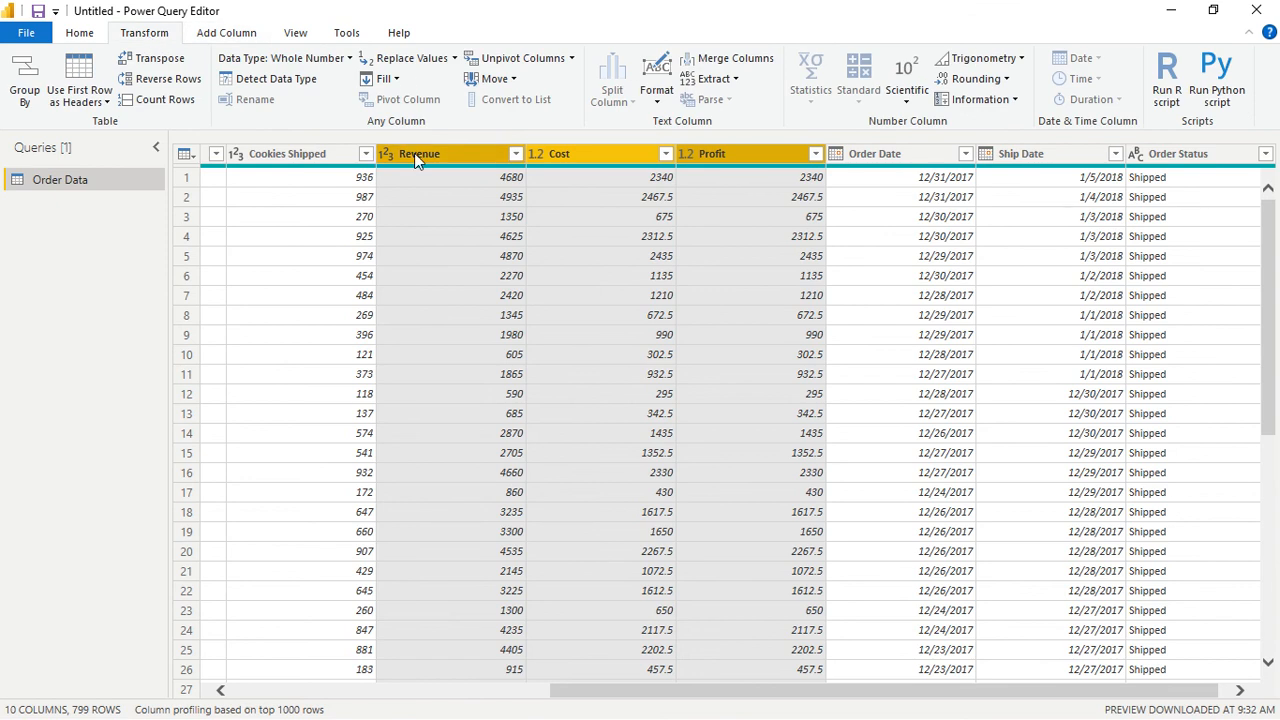
click(659, 103)
click(660, 98)
right_click(518, 160)
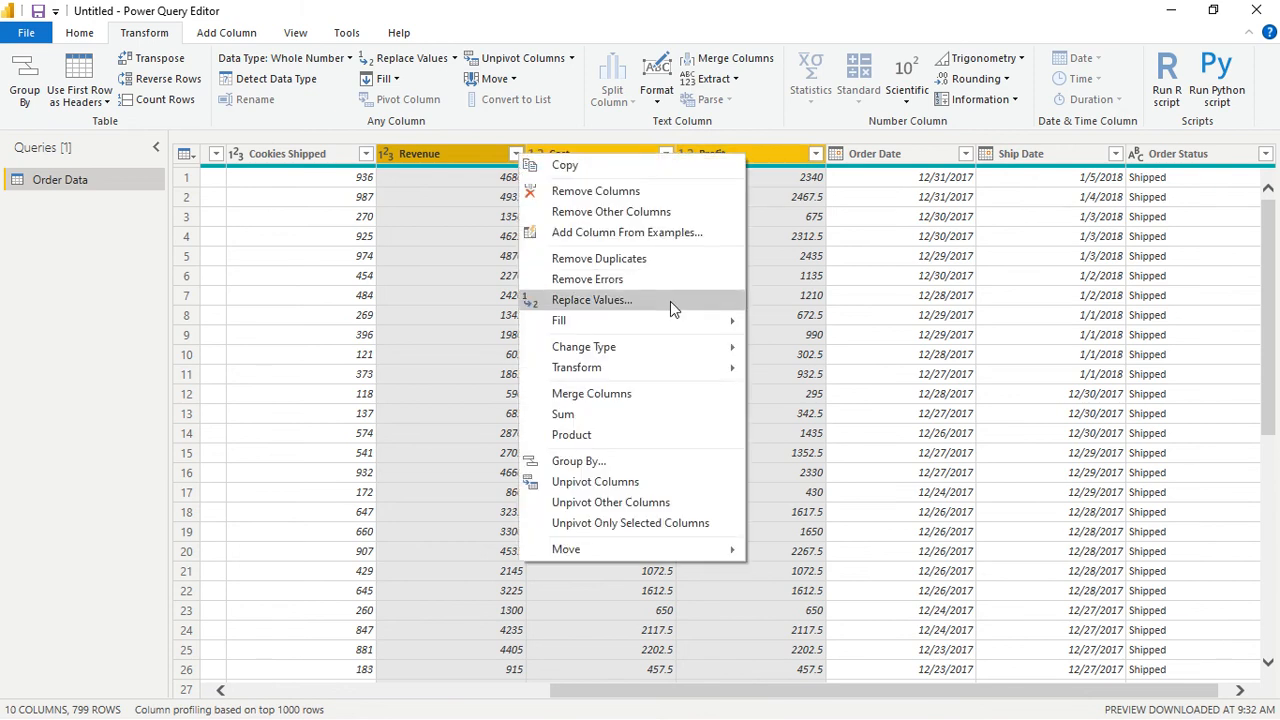
mouse_move(695, 350)
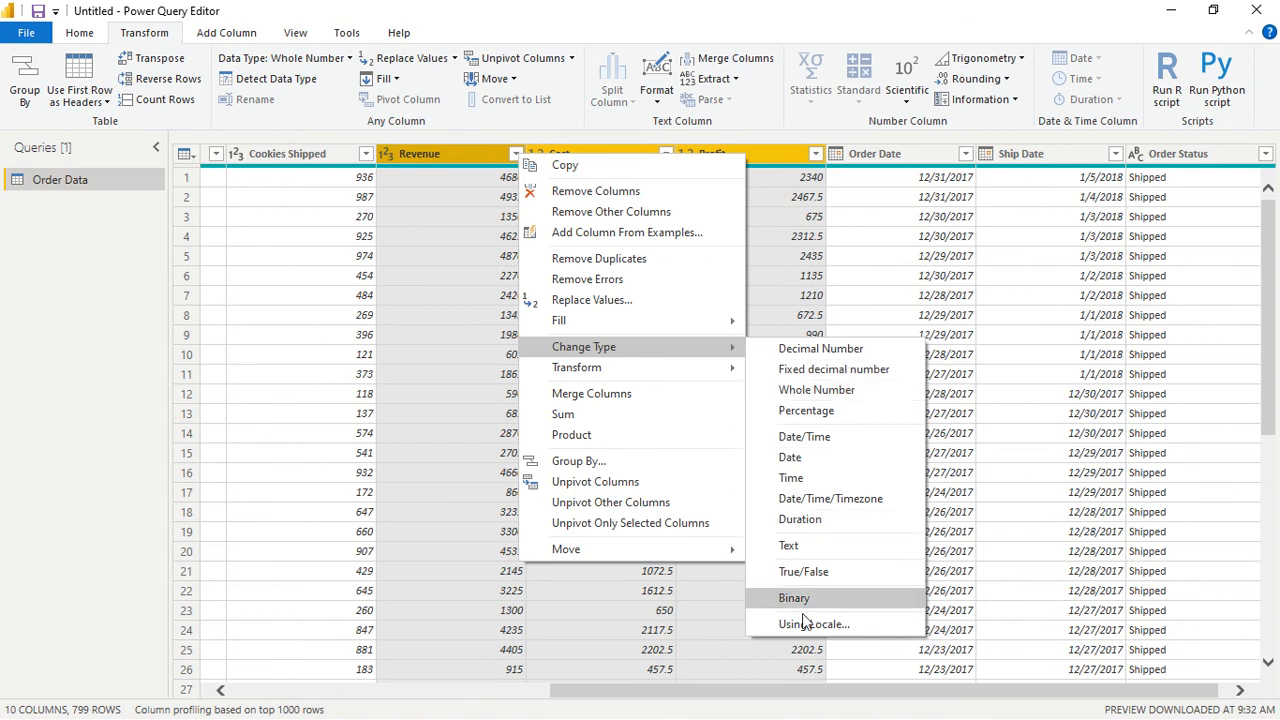
mouse_move(724, 376)
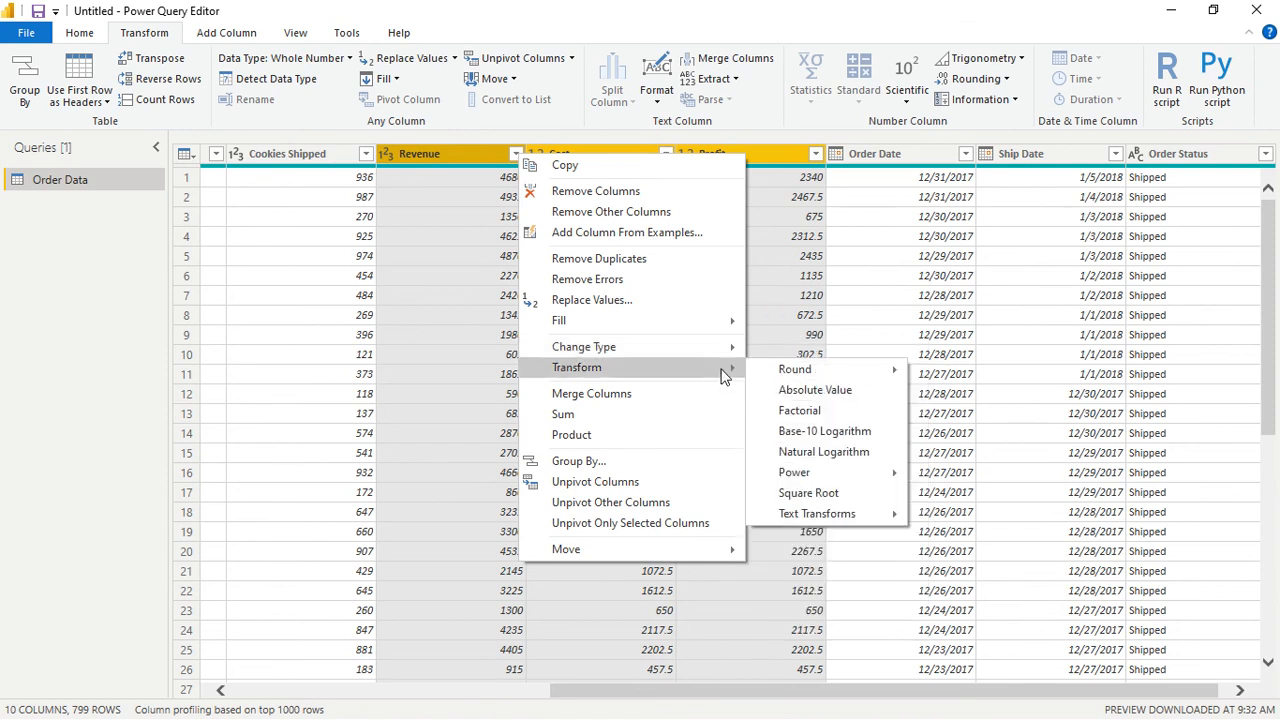
mouse_move(726, 321)
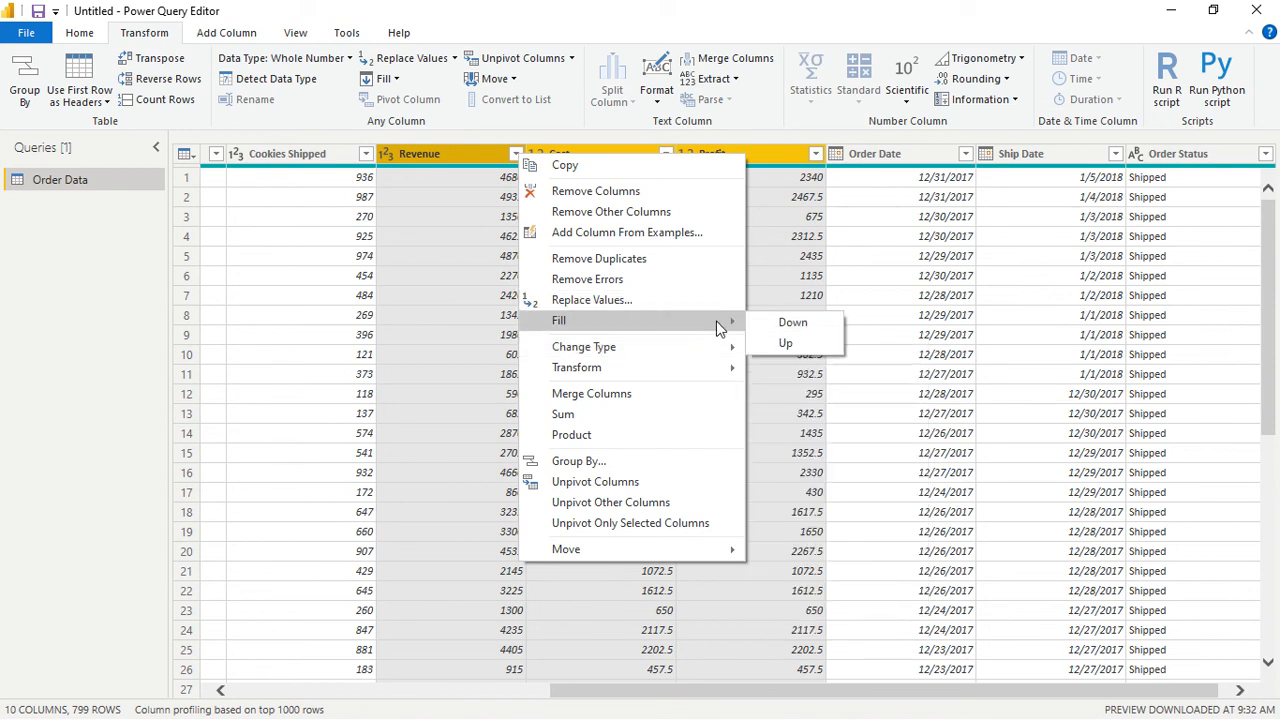
click(789, 274)
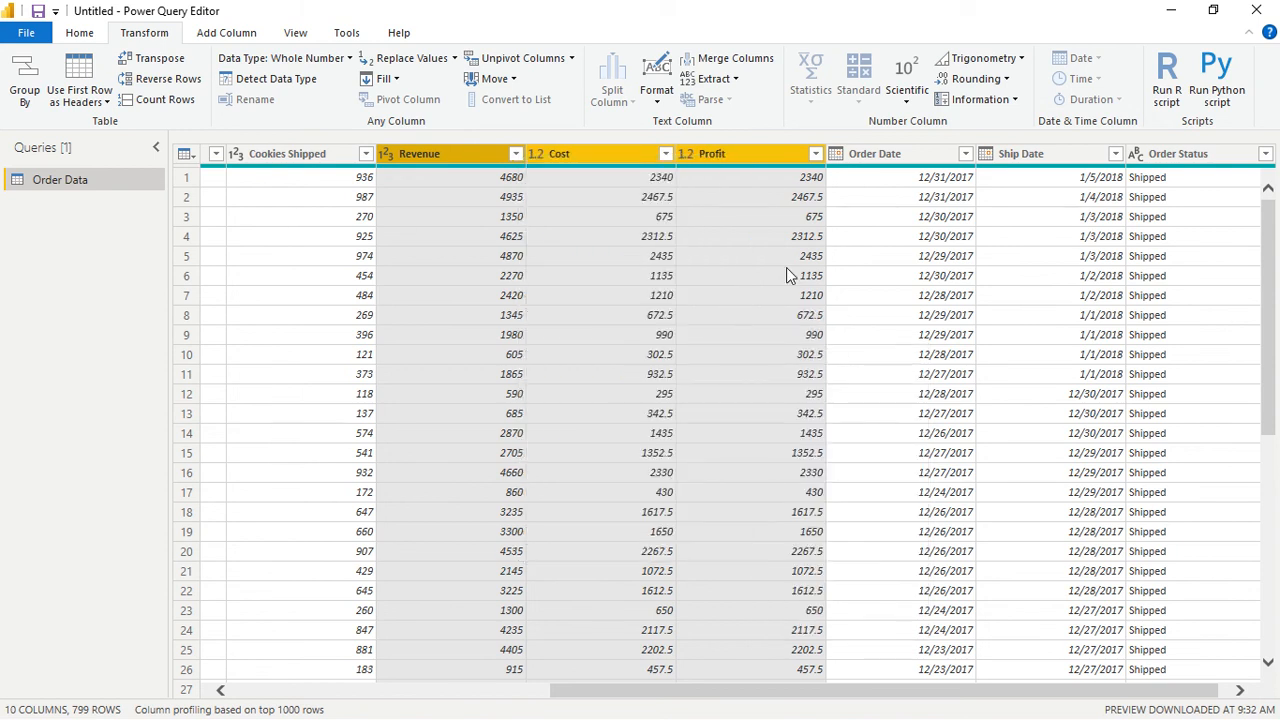
click(789, 274)
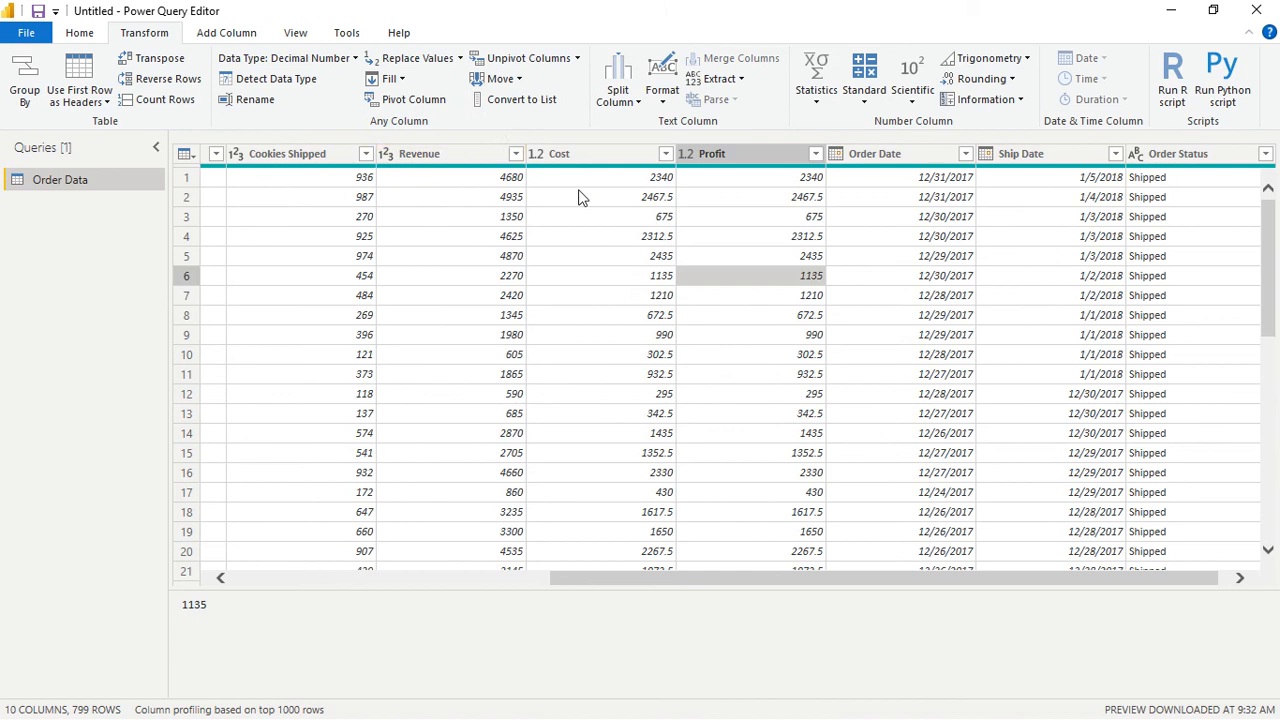
- Automatically detect the data types of the Revenue, Cost and Profit columns together
click(440, 155)
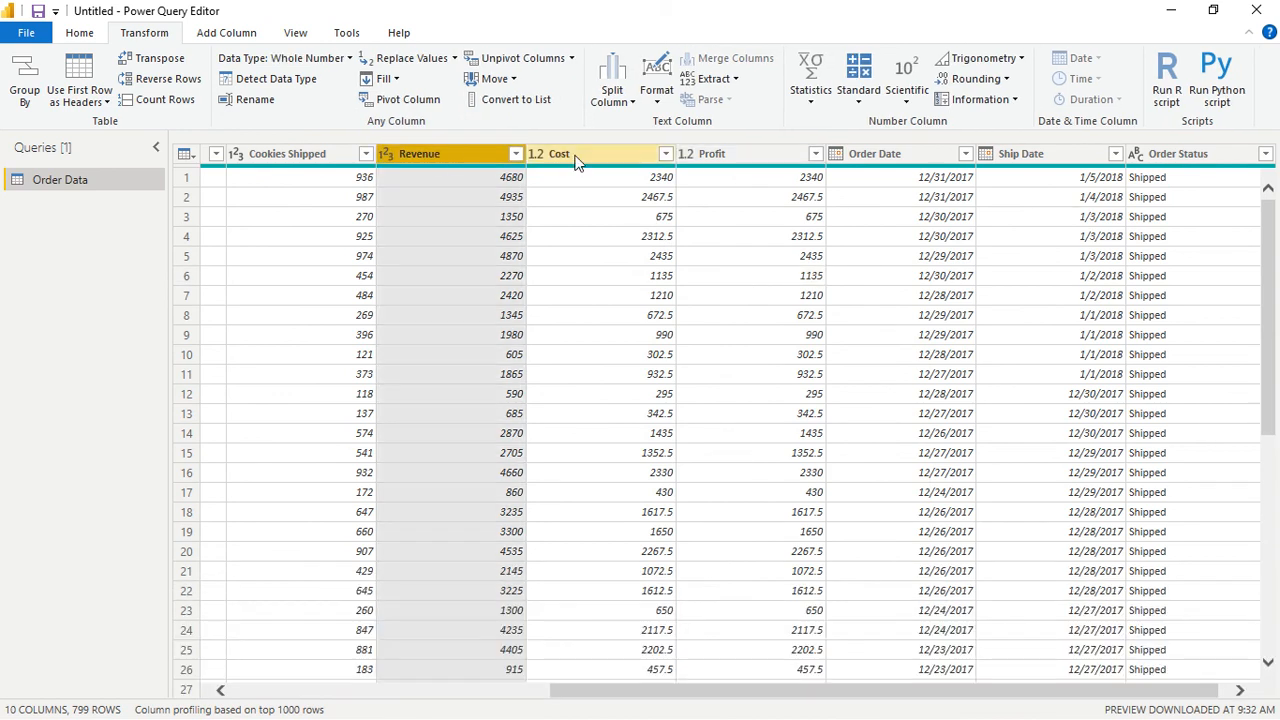
ctrl+click(577, 160)
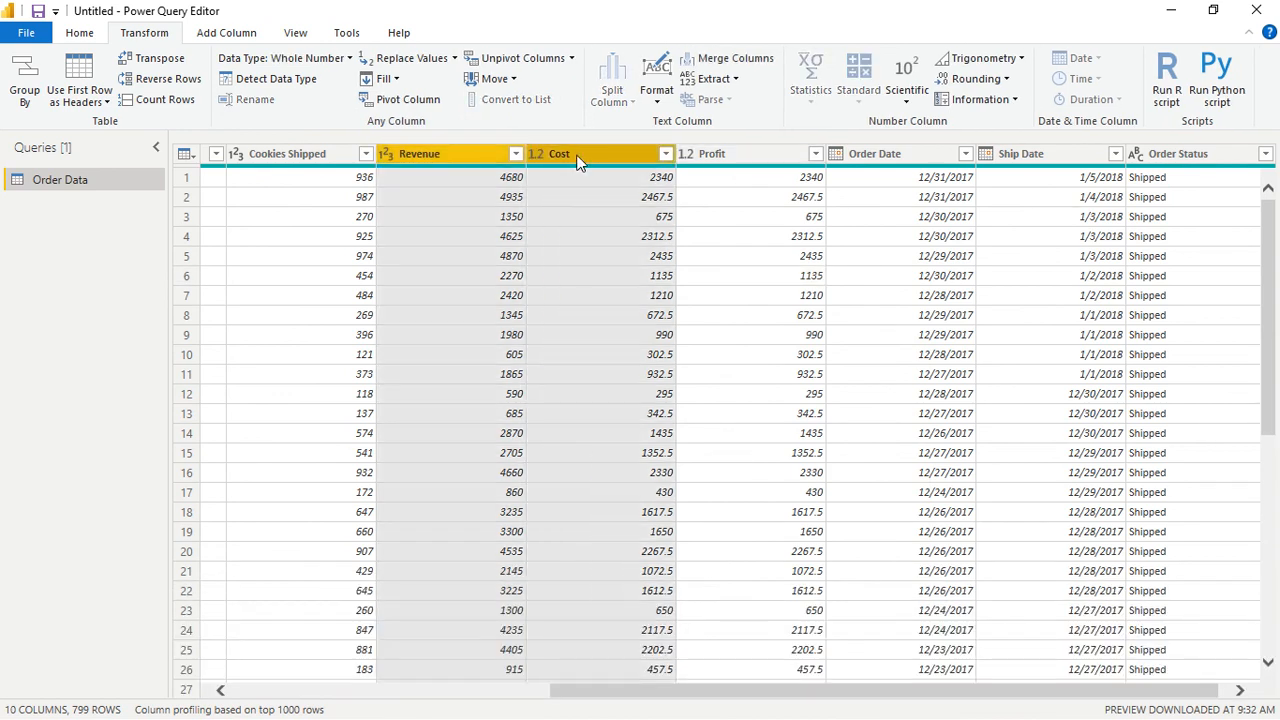
ctrl+click(742, 150)
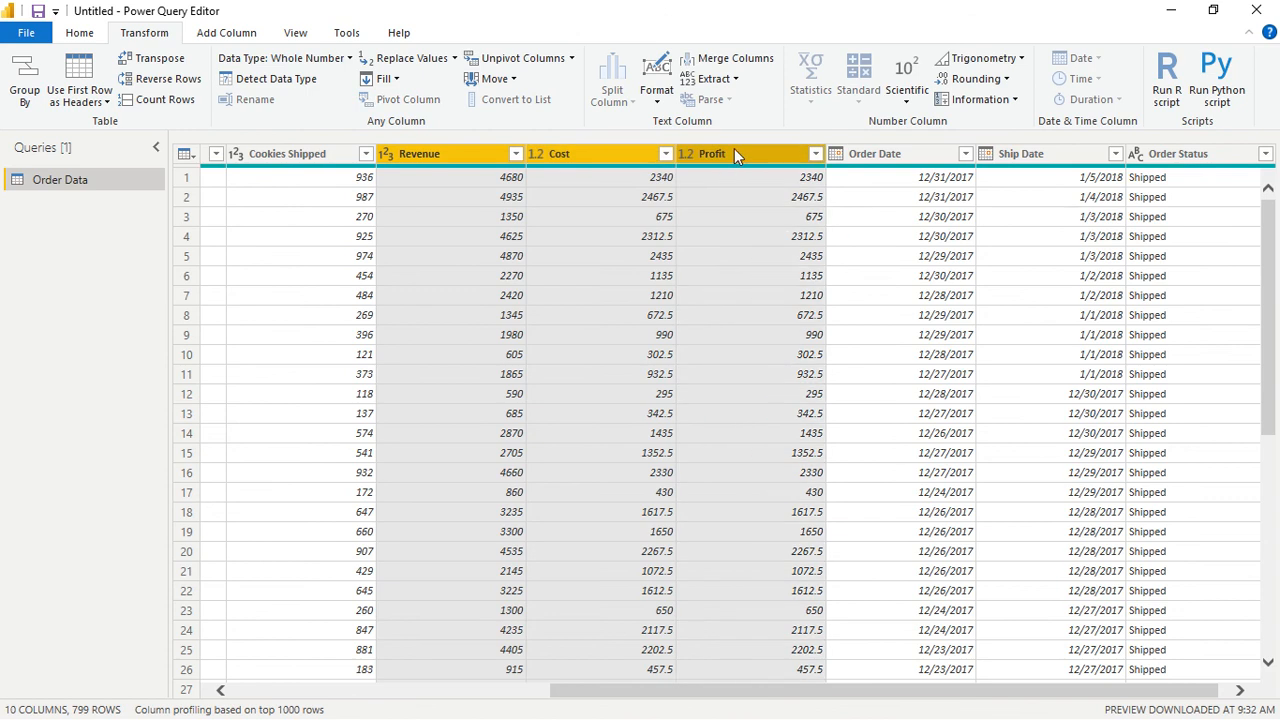
click(344, 60)
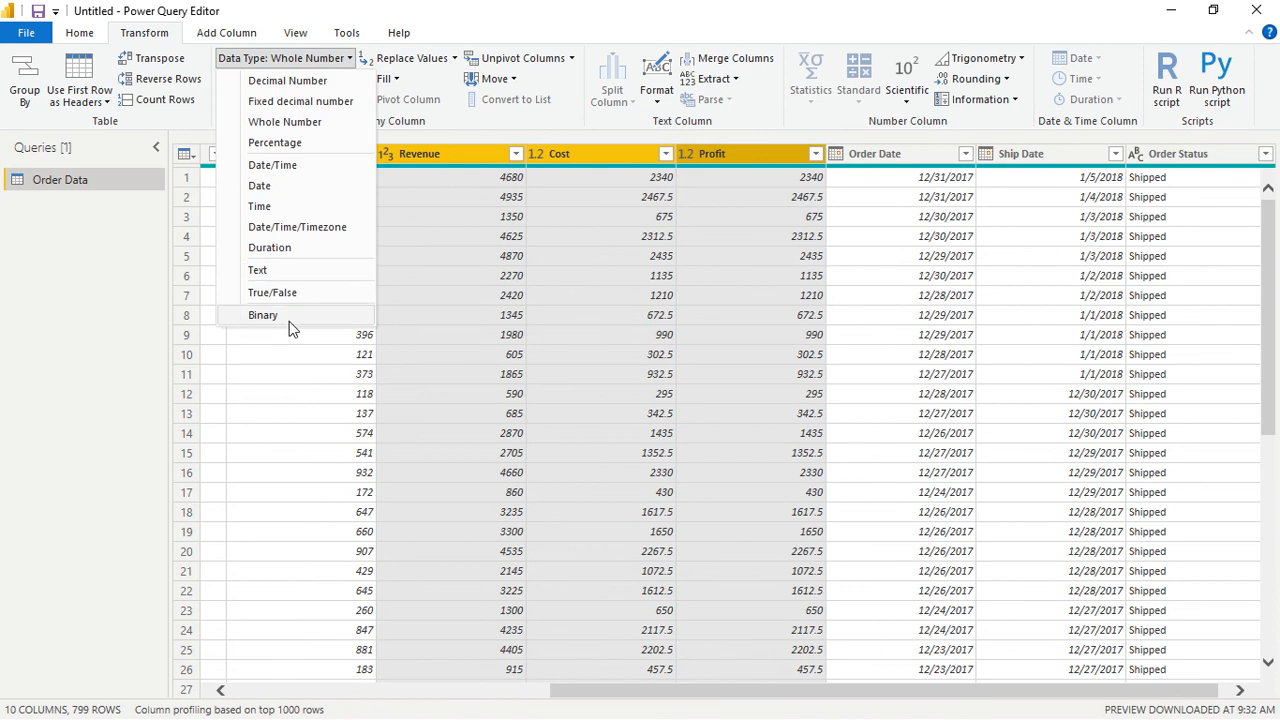
click(330, 62)
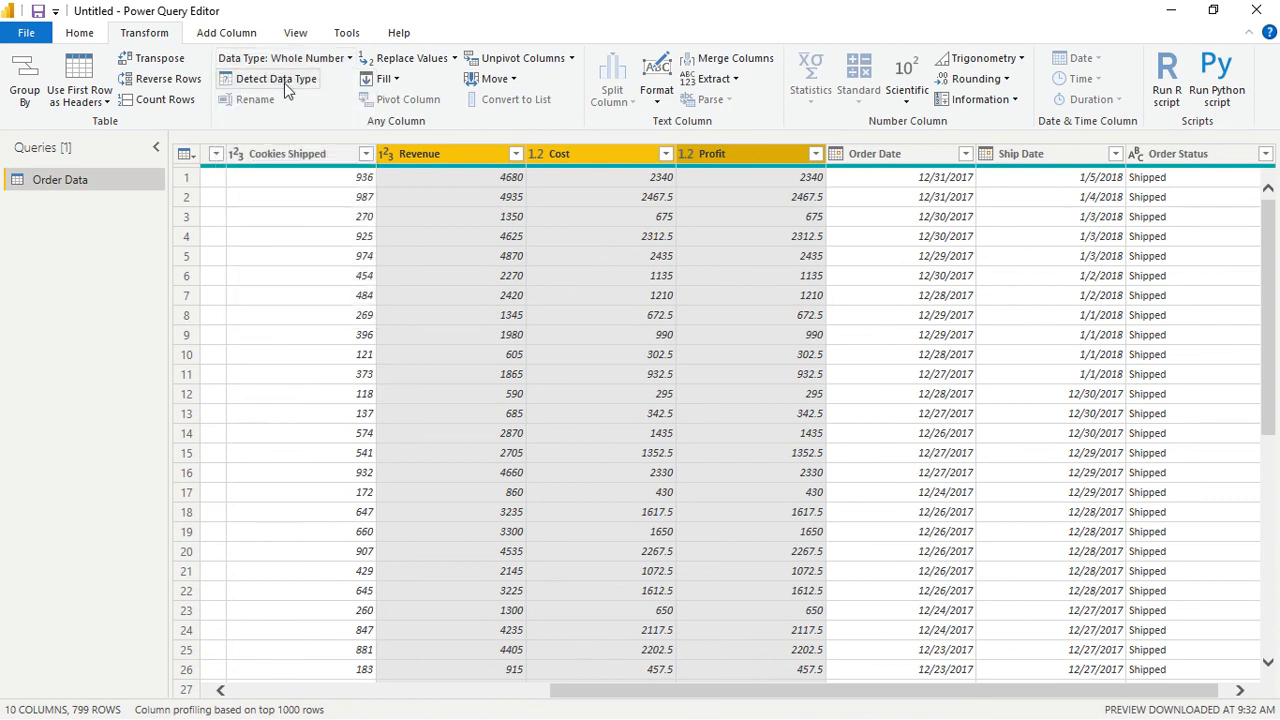
click(433, 59)
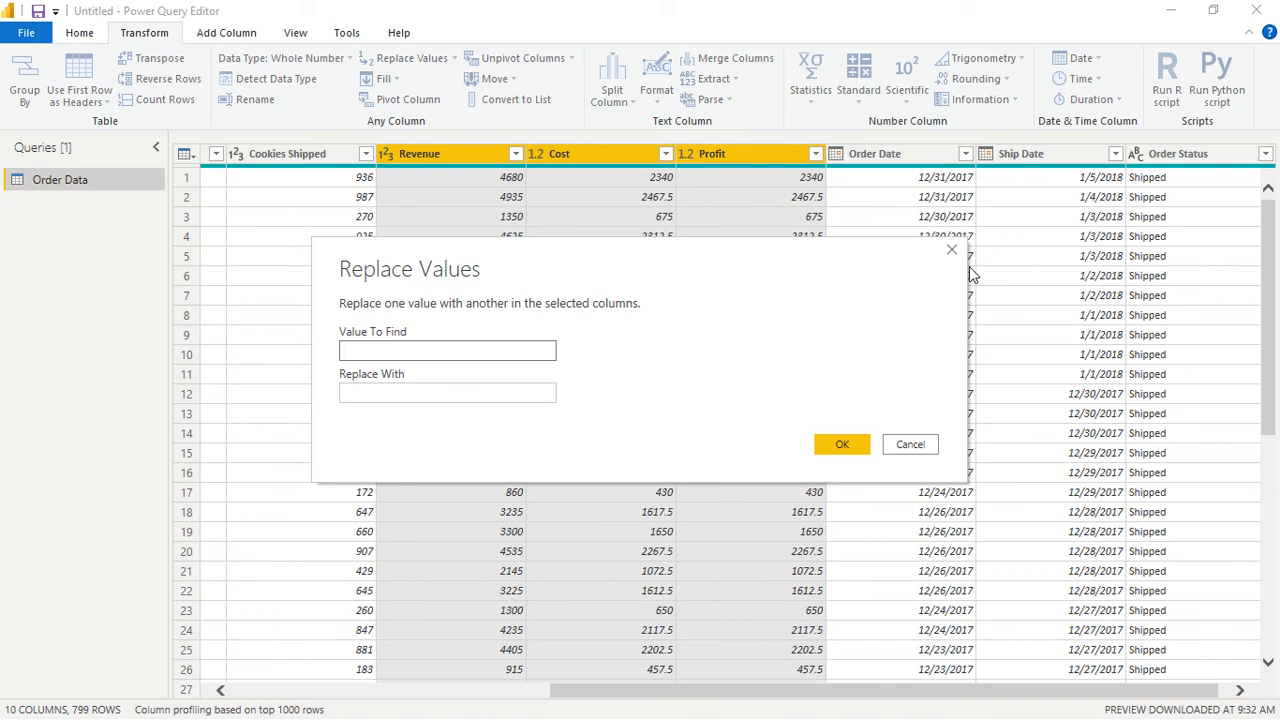
click(952, 251)
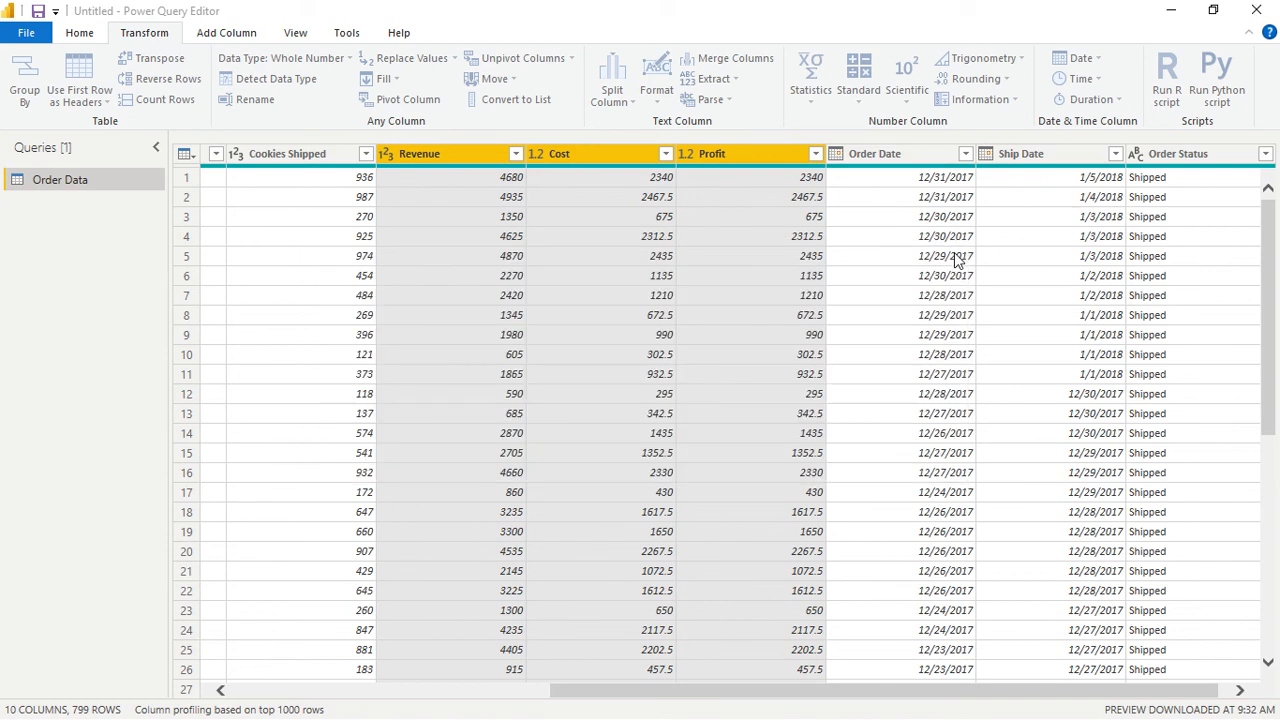
click(307, 85)
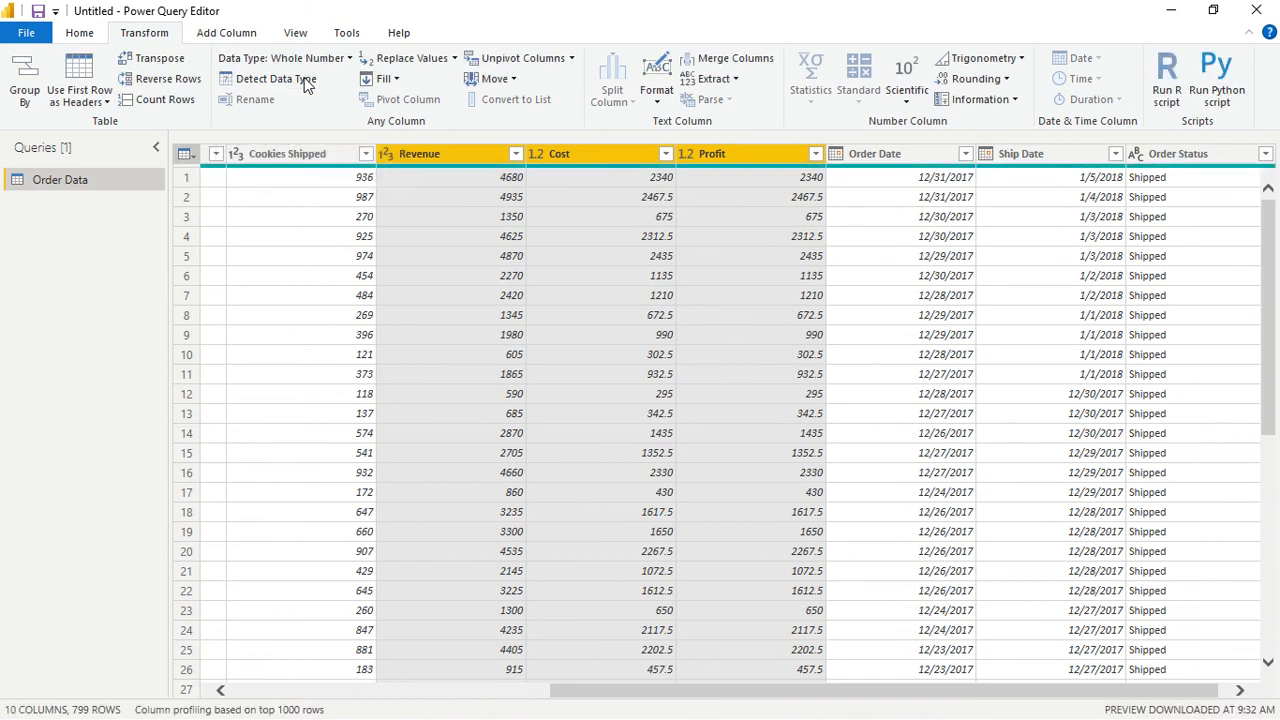
- Change the Profit column's data type to Fixed decimal number, replacing the current type conversion
click(666, 155)
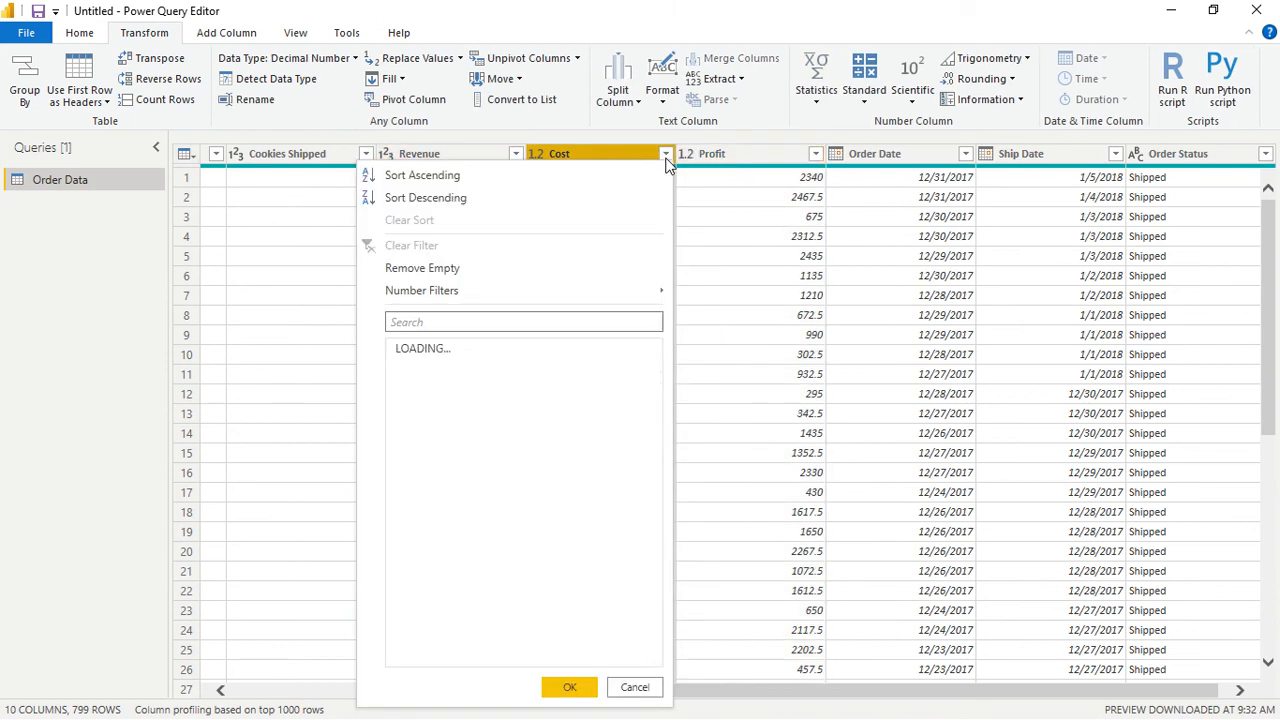
click(666, 156)
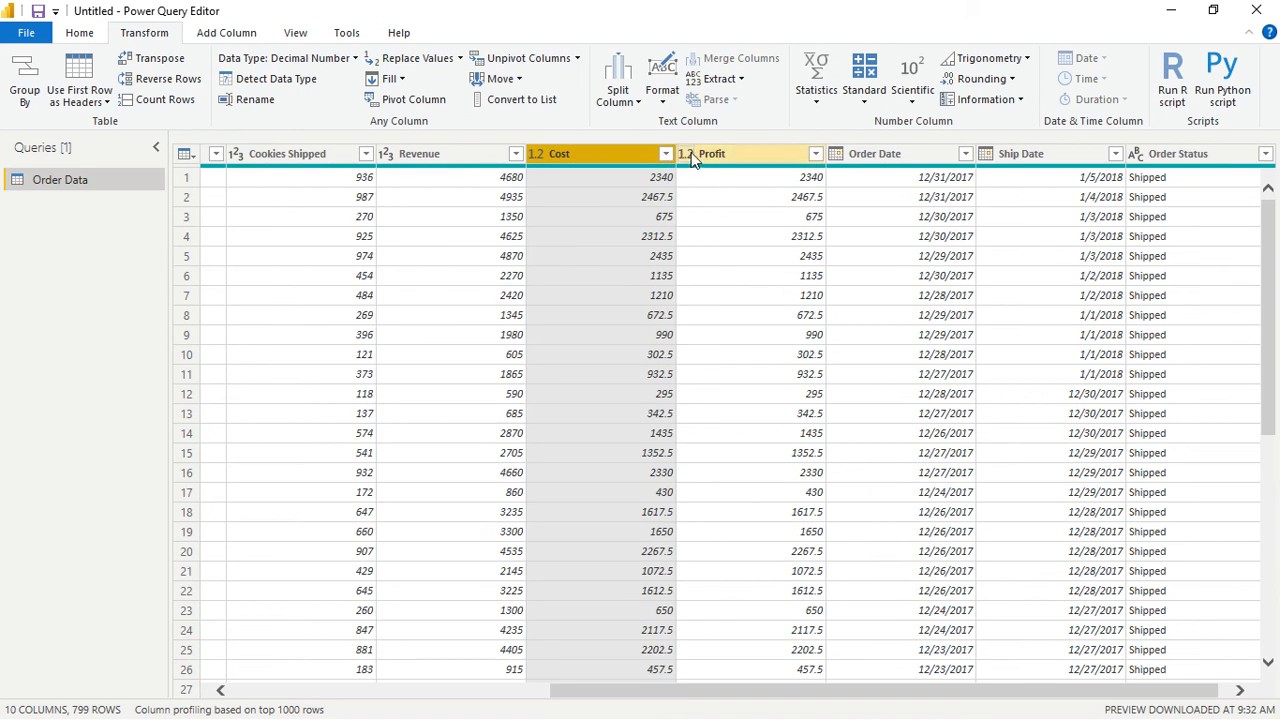
right_click(689, 155)
click(689, 153)
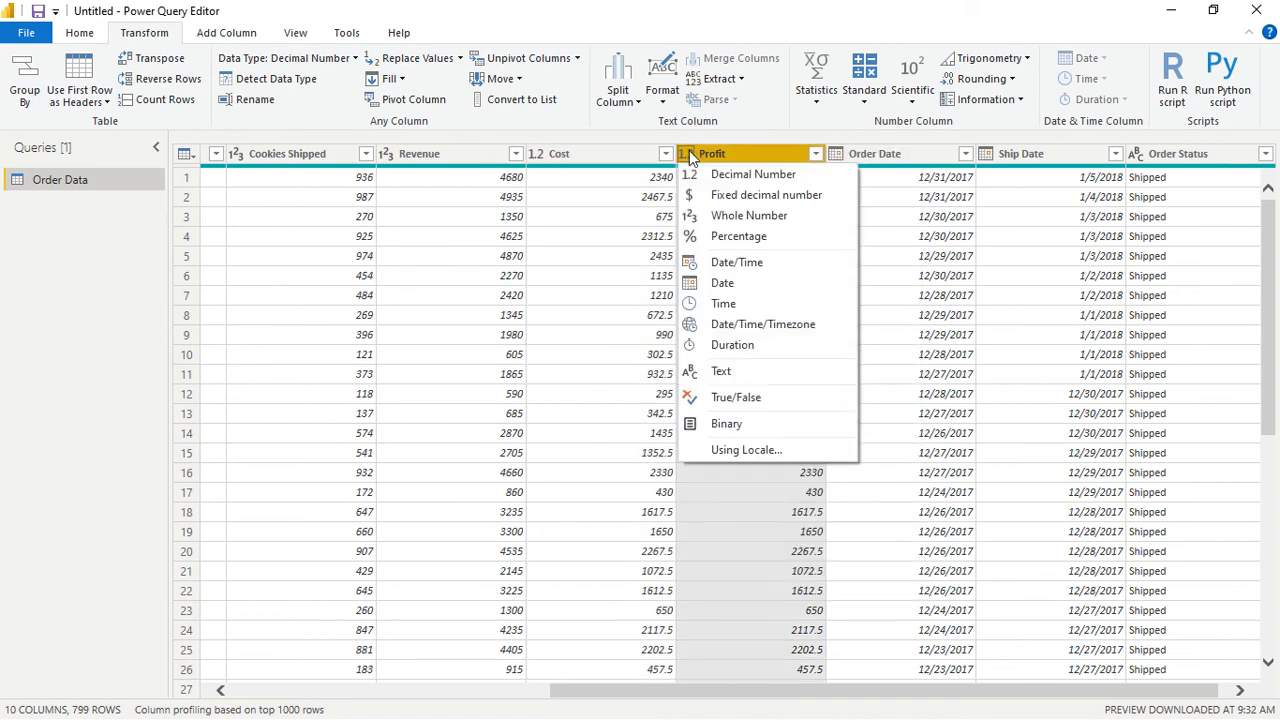
click(745, 197)
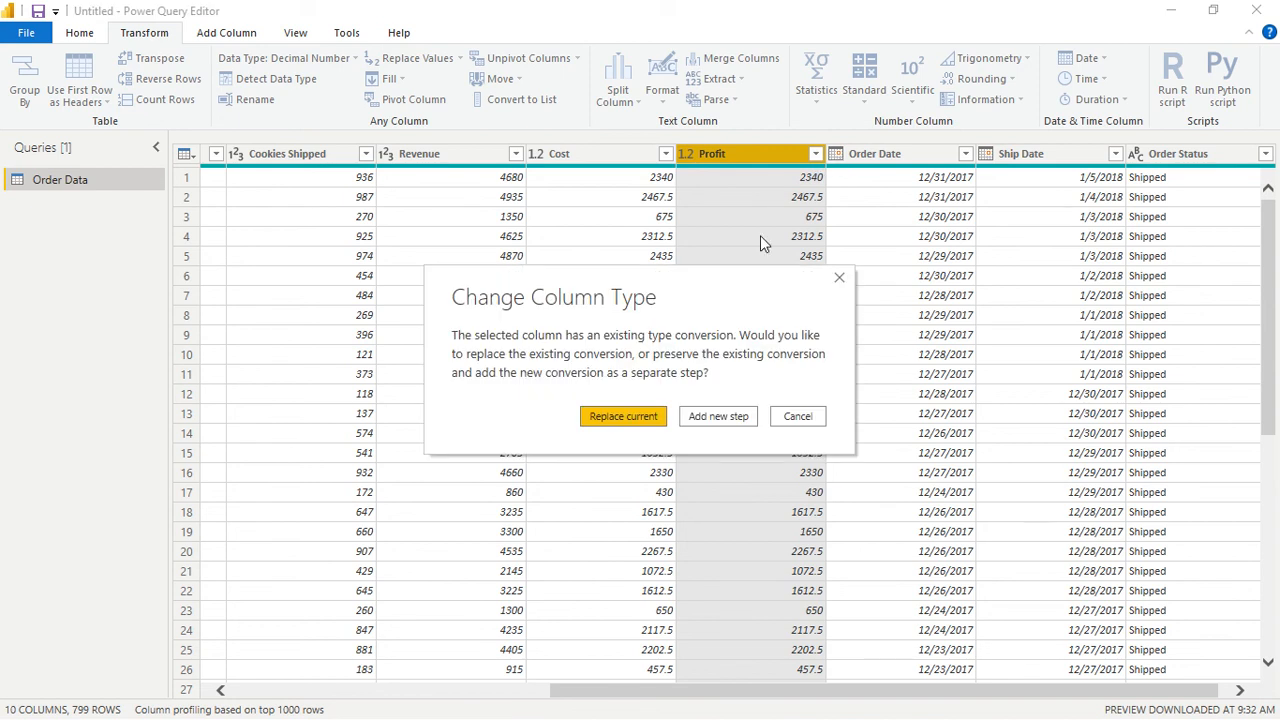
click(628, 416)
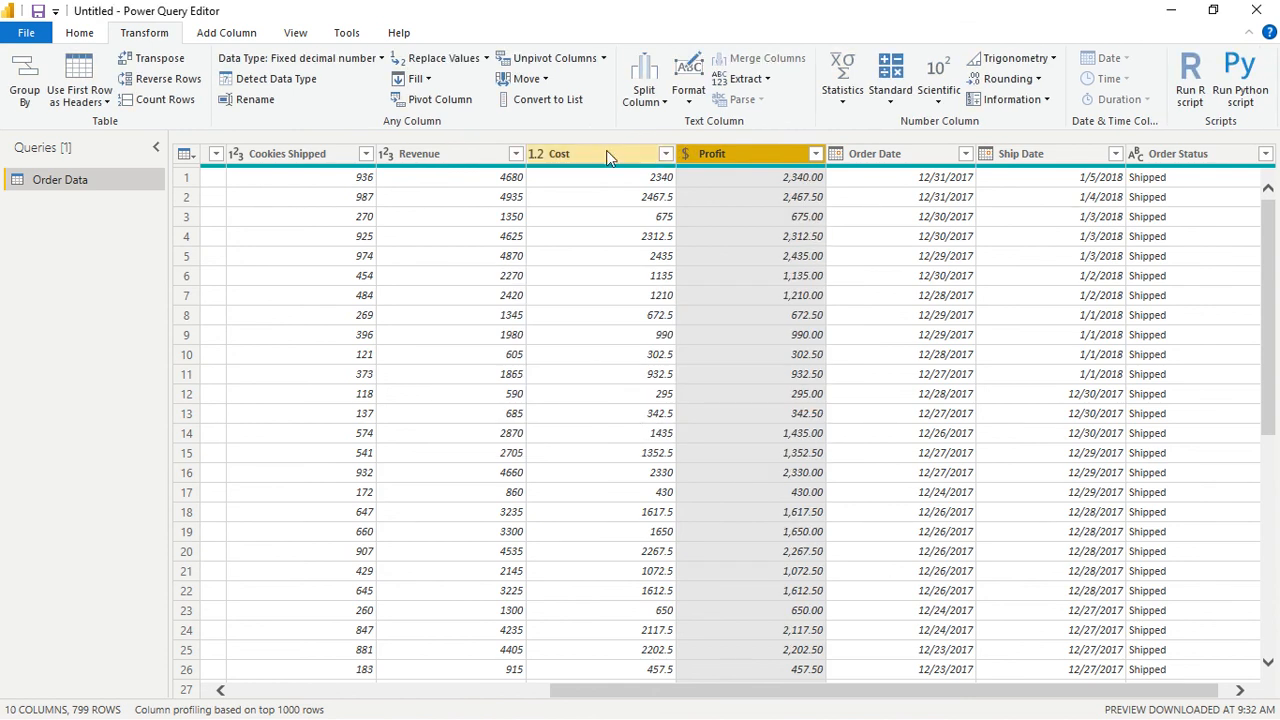
- Change the Cost column's data type to Fixed decimal number, replacing the current type conversion
right_click(535, 153)
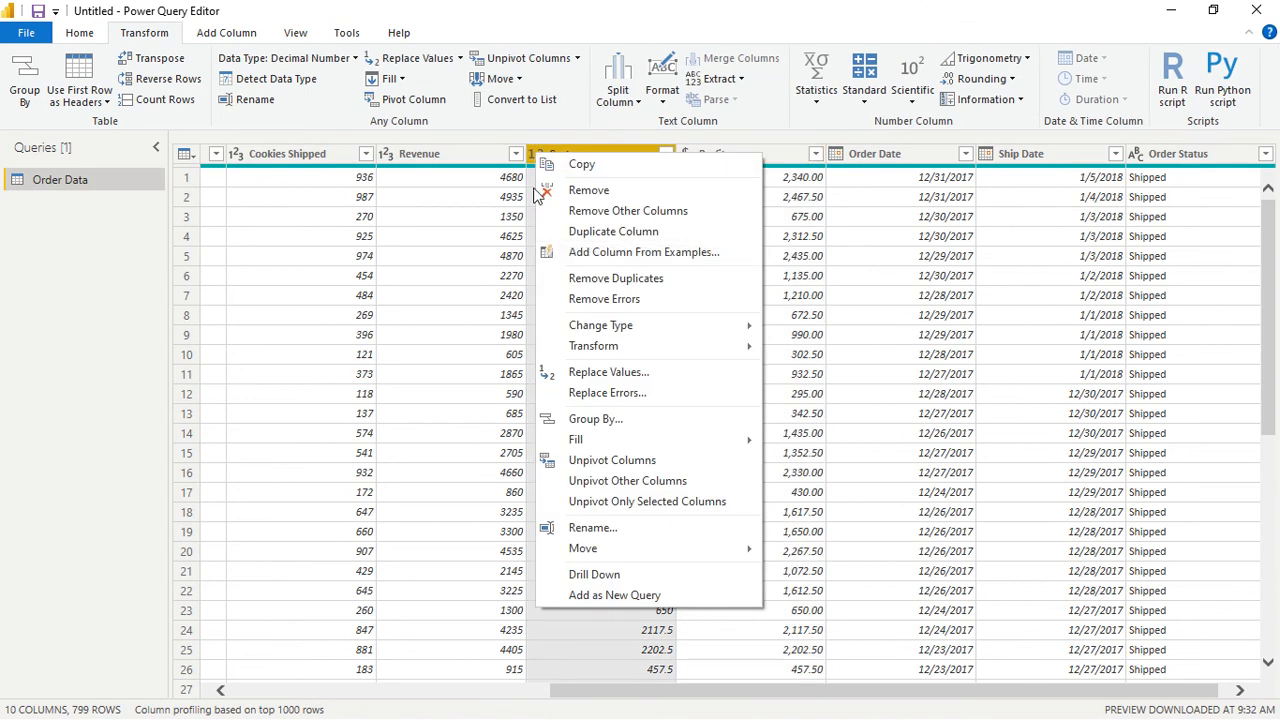
click(508, 262)
click(508, 256)
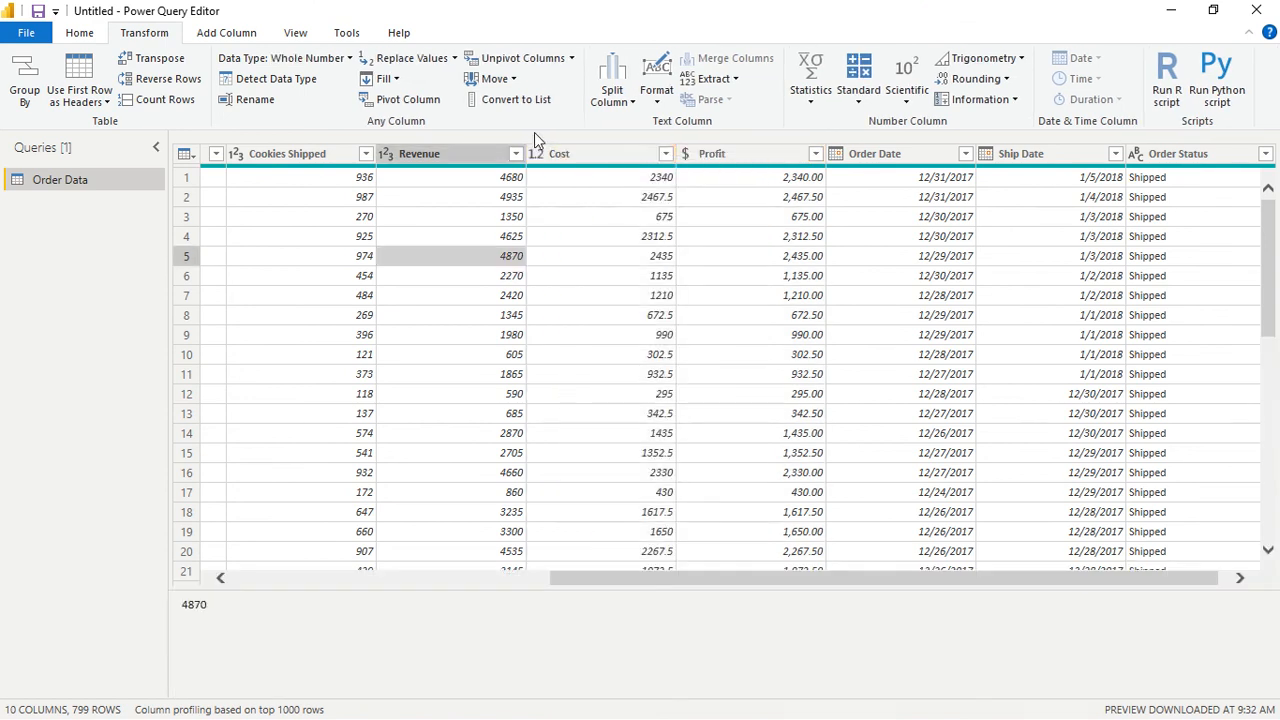
click(536, 153)
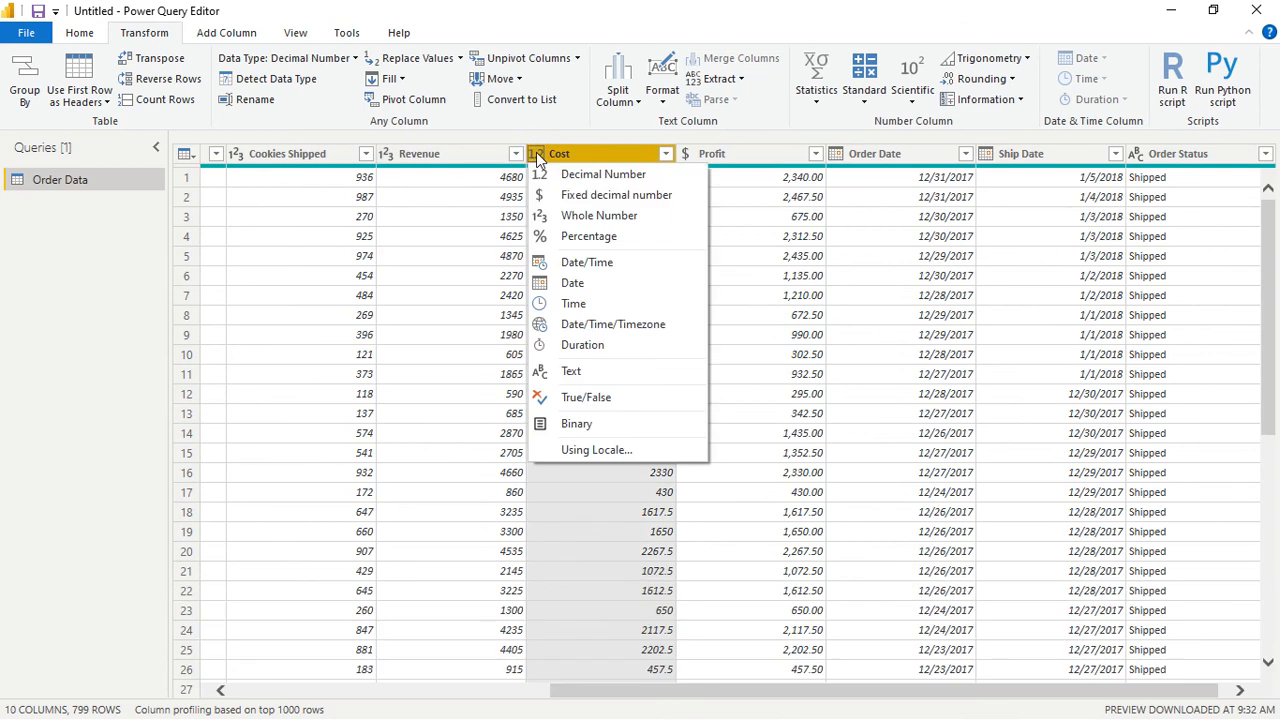
click(560, 194)
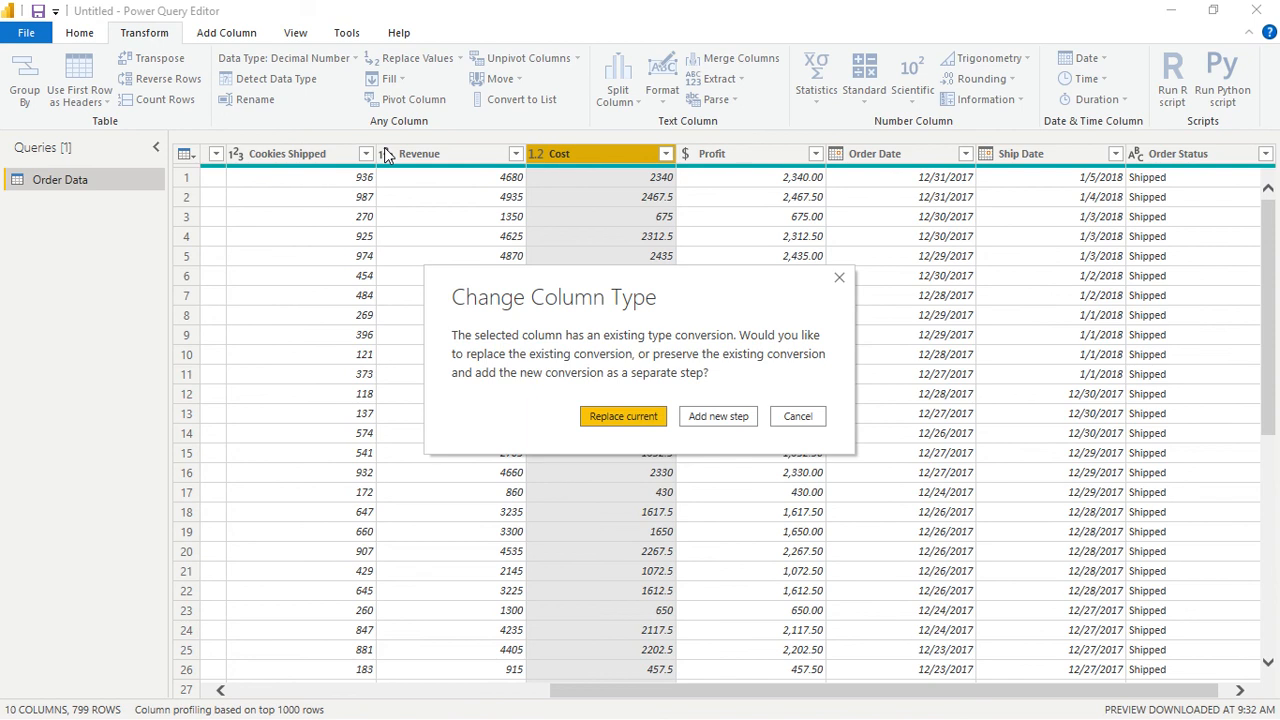
click(610, 416)
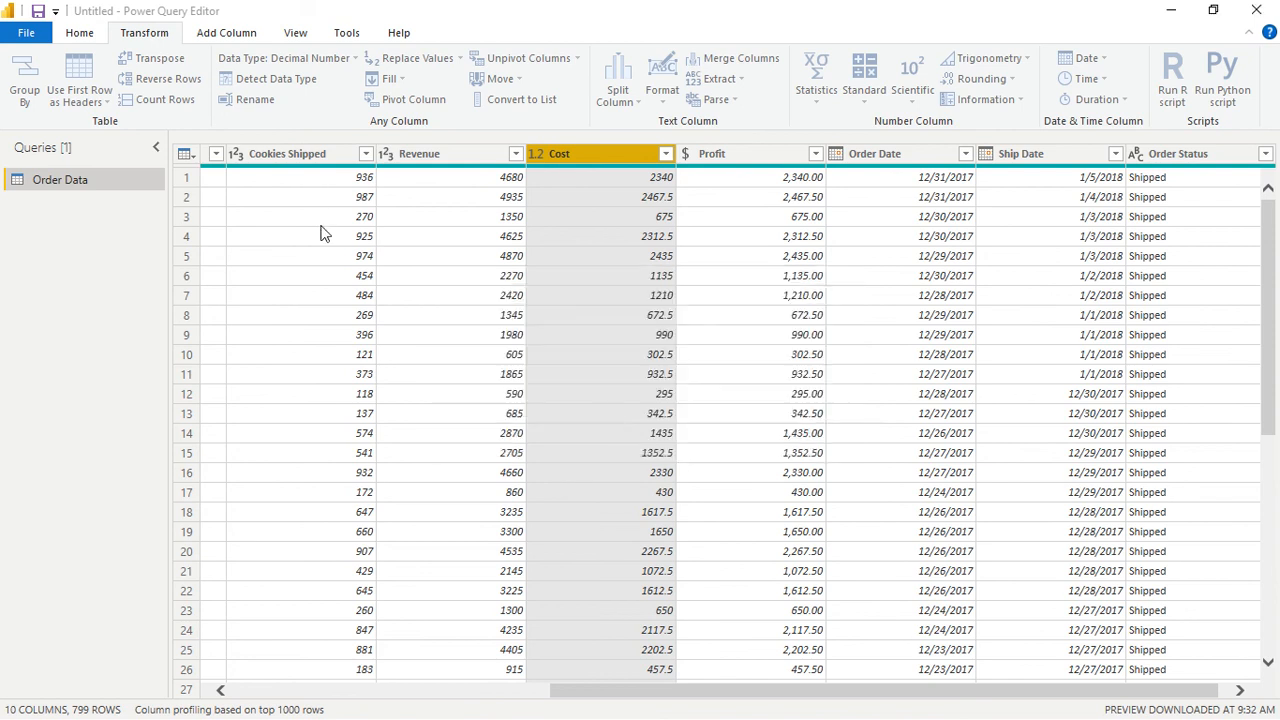
- Change the Revenue column's data type to Fixed decimal number, replacing the current type conversion
click(387, 153)
right_click(387, 153)
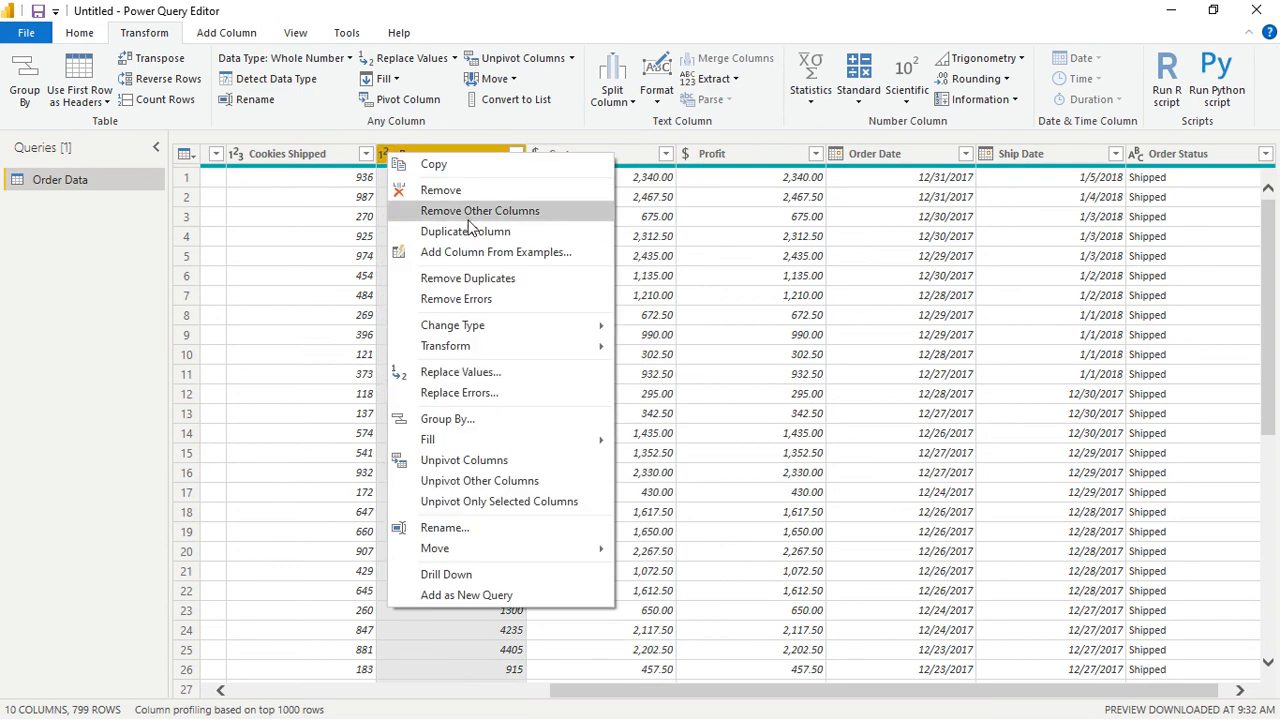
click(385, 155)
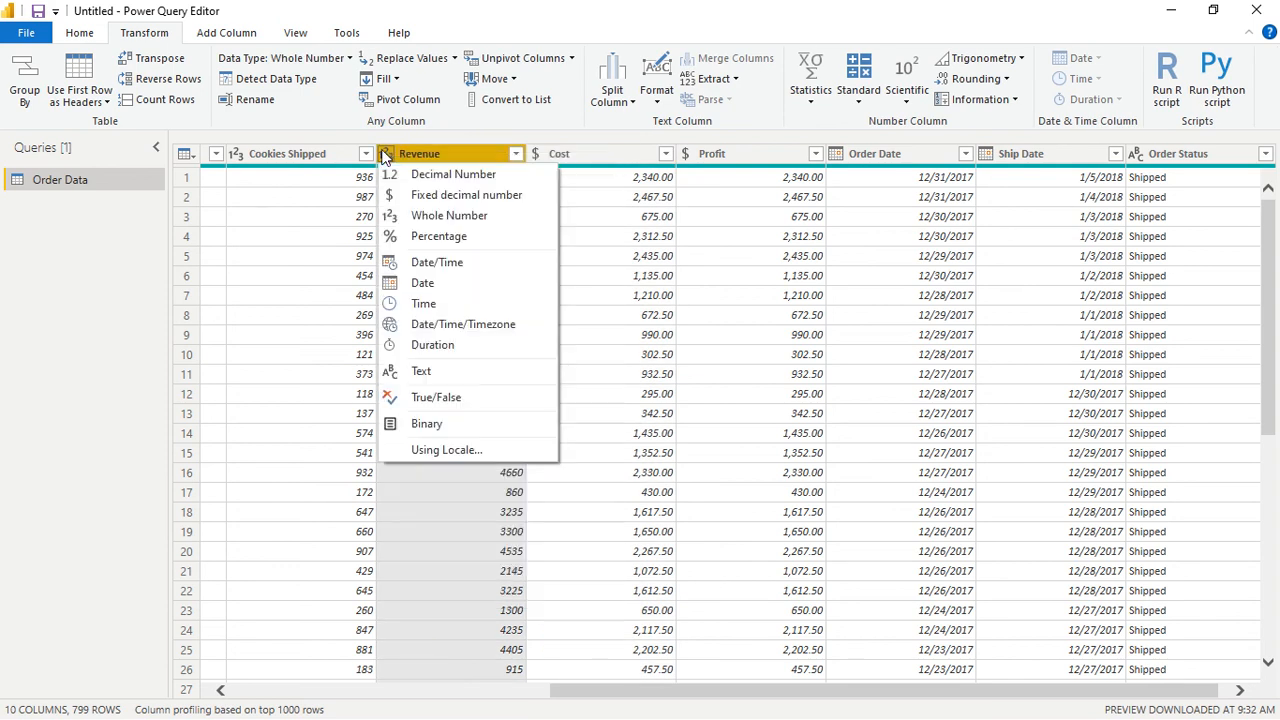
click(405, 192)
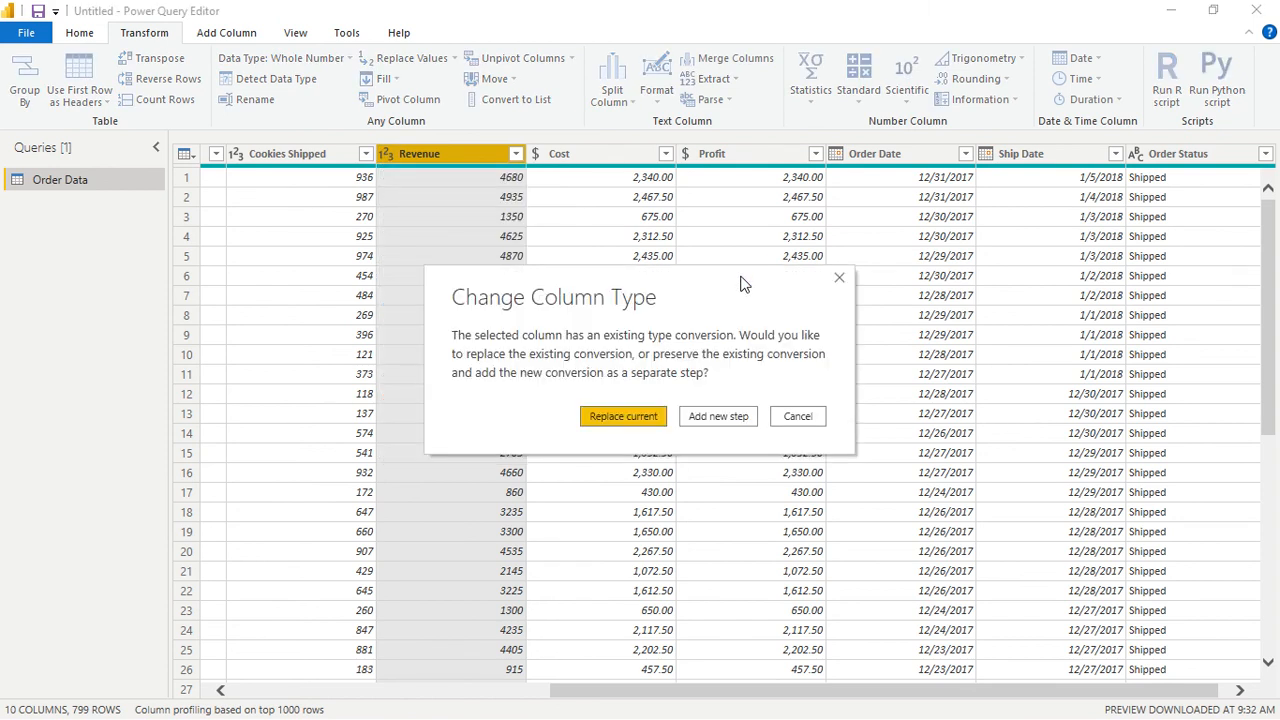
click(640, 416)
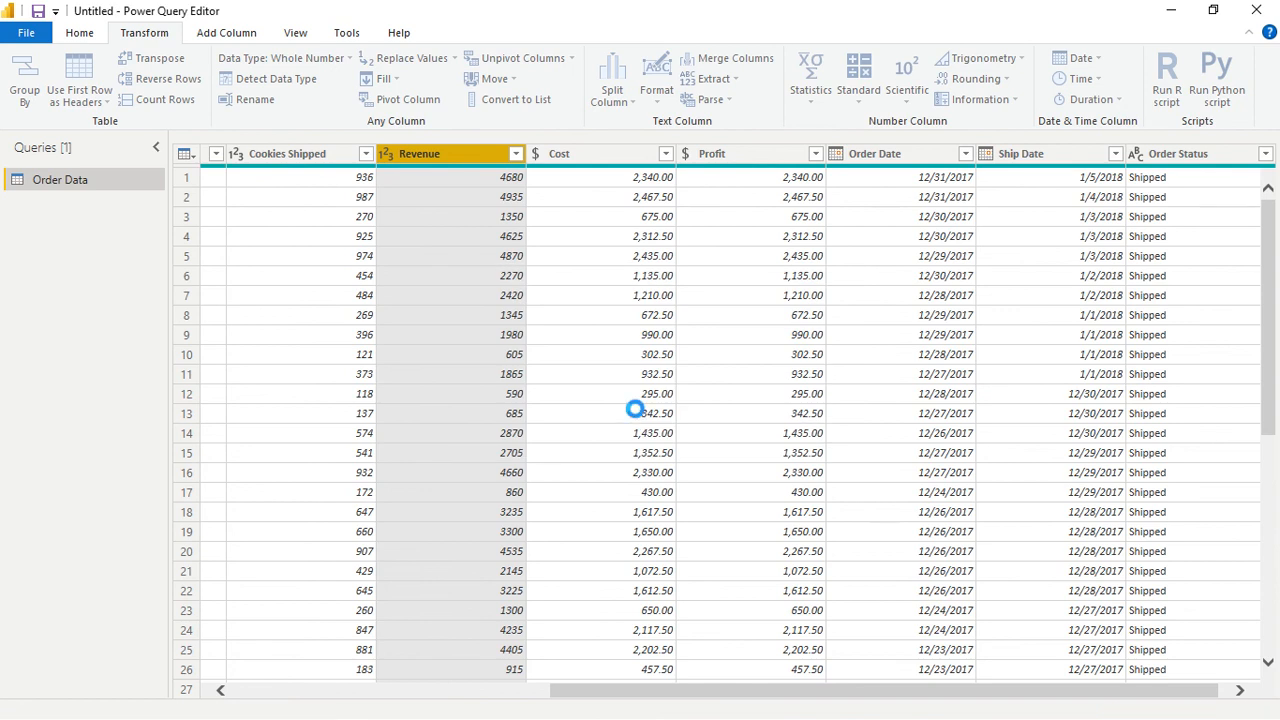
- Add a column that subtracts Order Date from Ship Date in days for each order
key(Right)
key(Right)
key(Right)
key(Right)
key(Right)
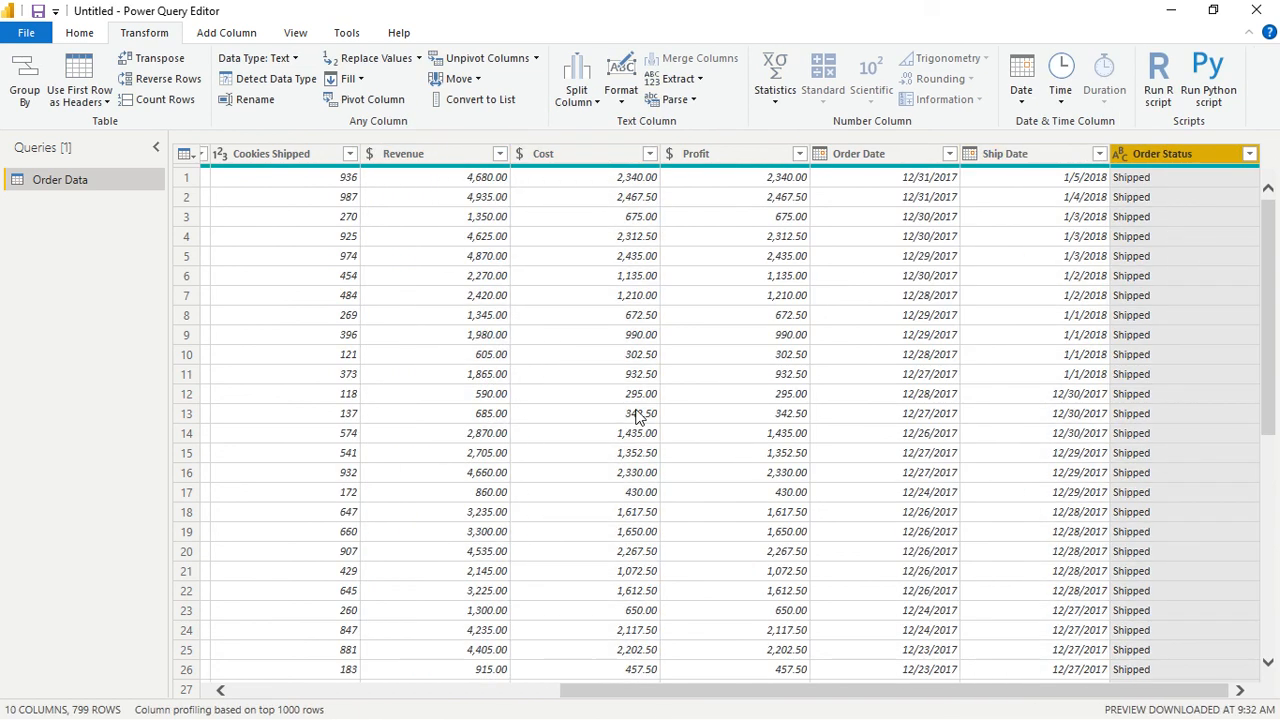
key(Left)
key(Left)
key(Left)
key(Right)
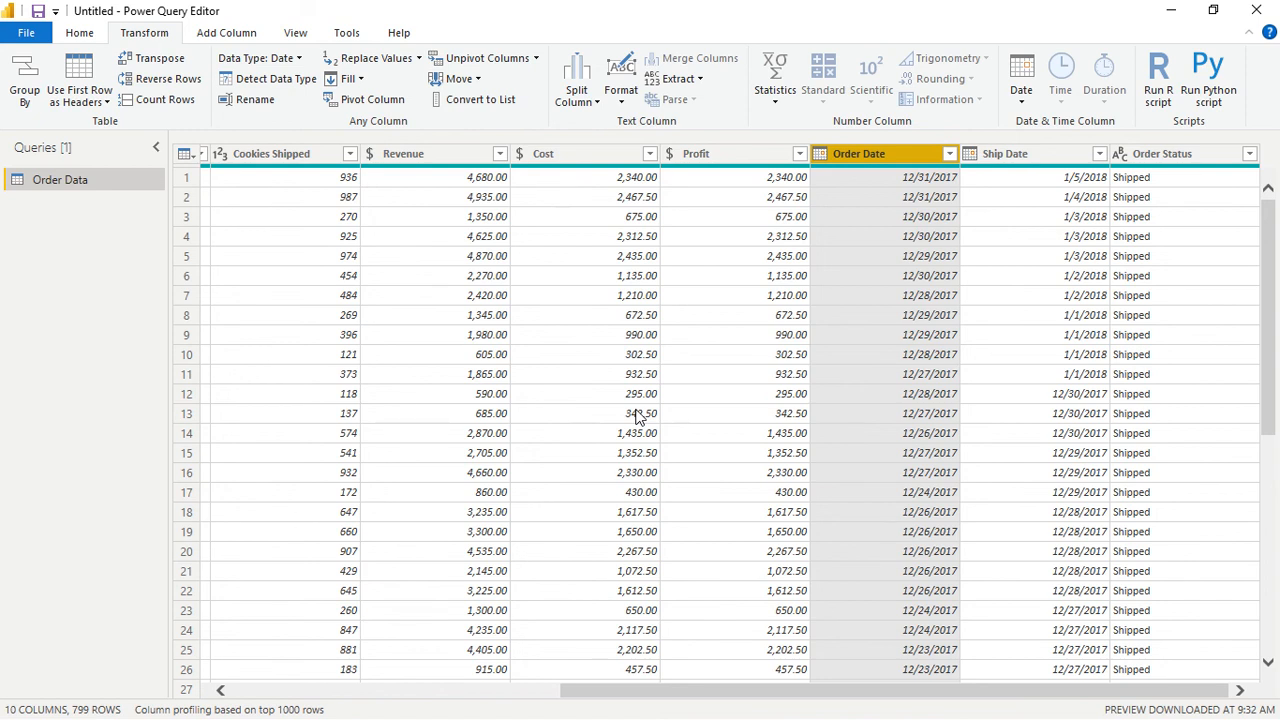
click(1006, 153)
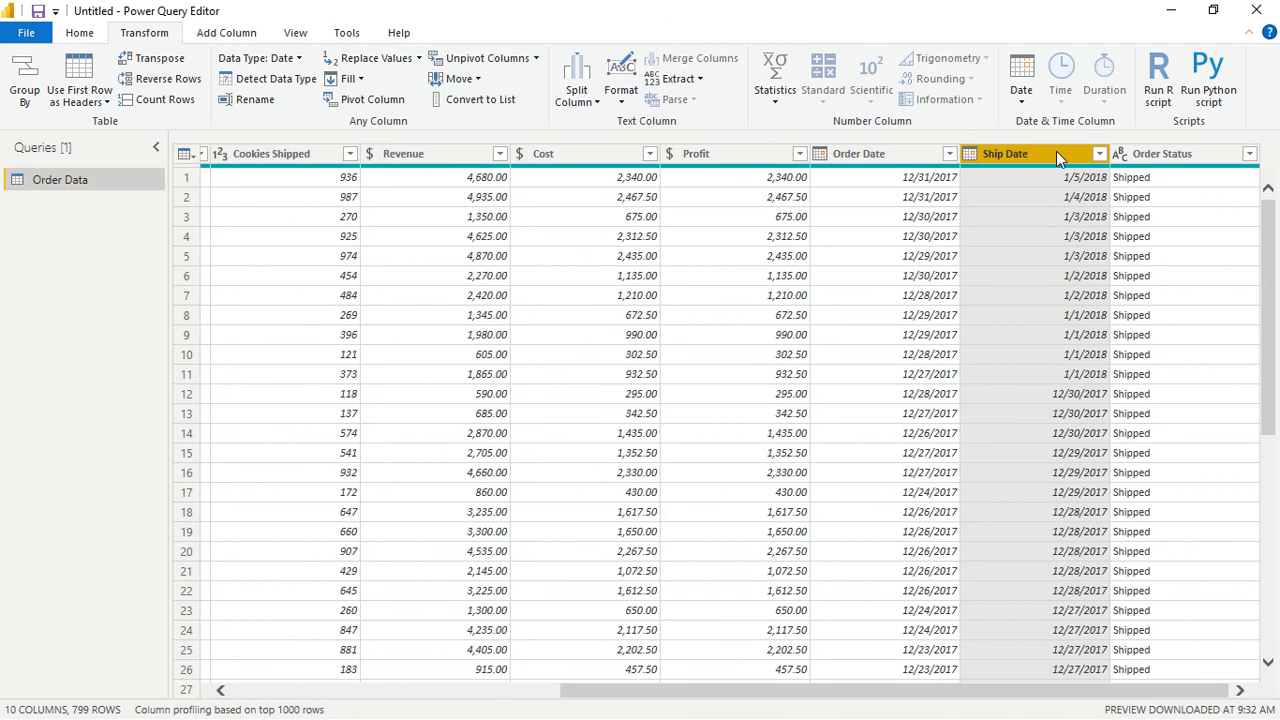
ctrl+click(873, 158)
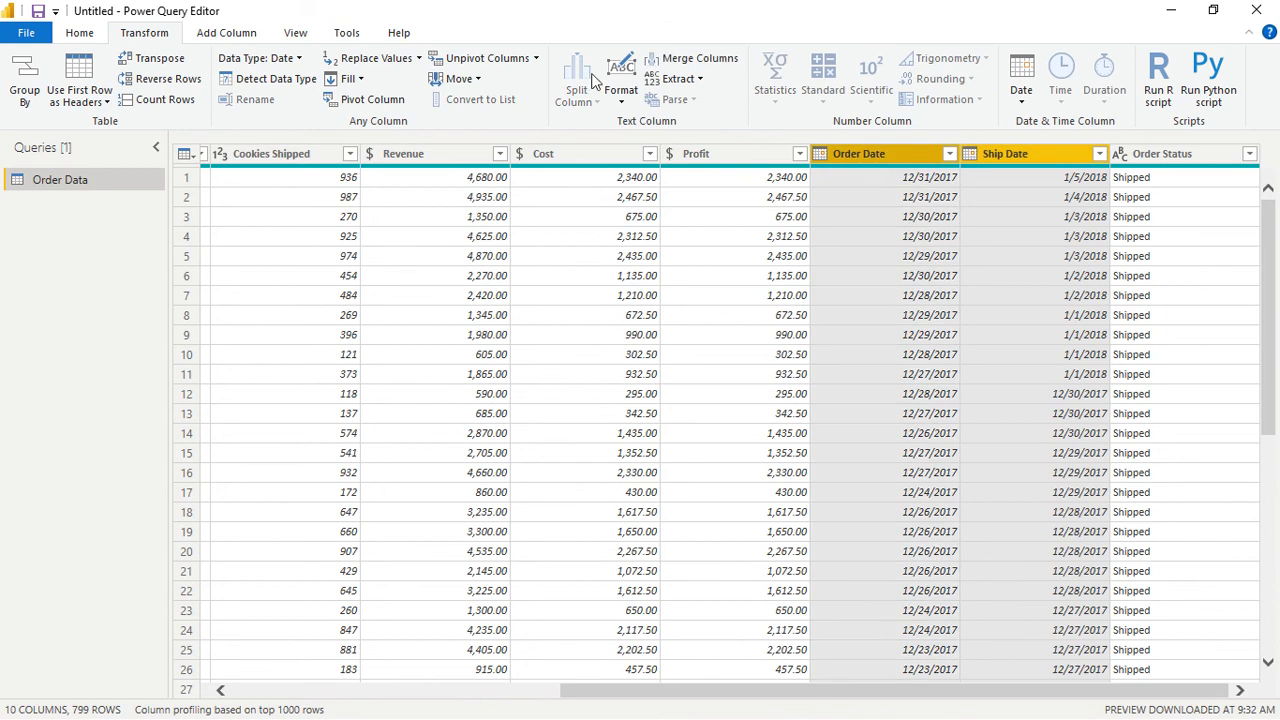
click(229, 38)
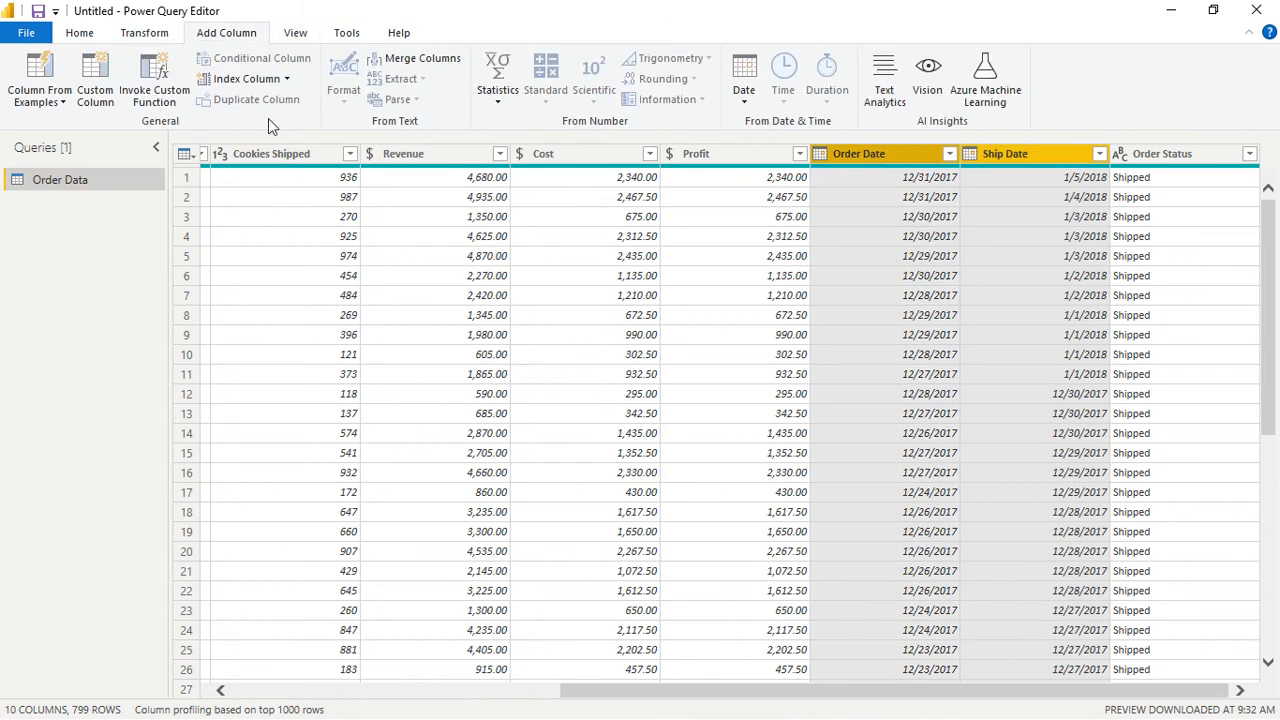
click(744, 95)
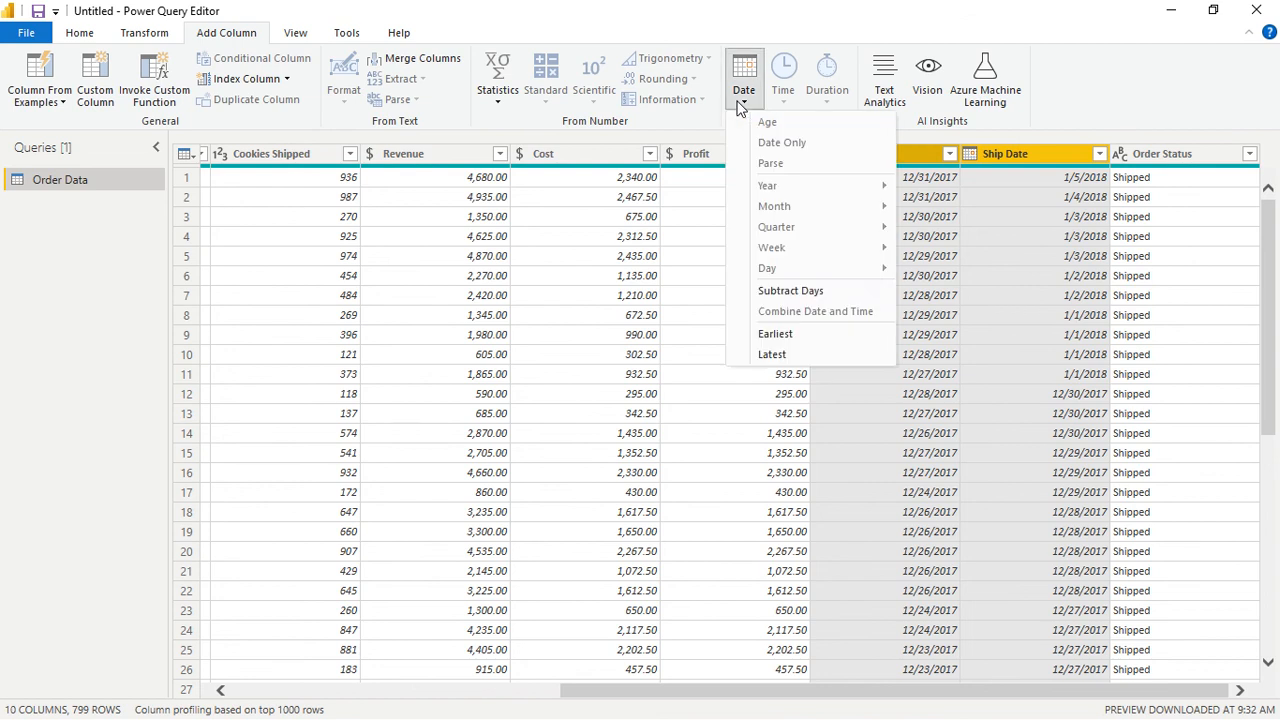
click(820, 295)
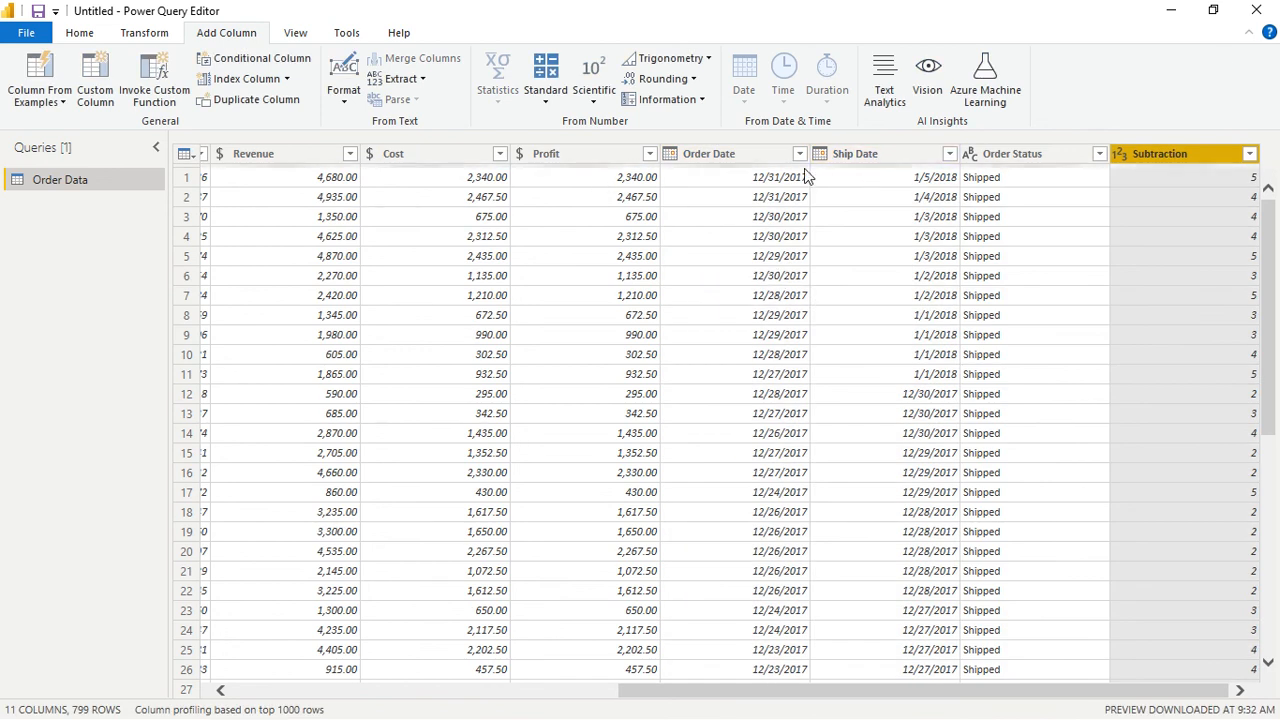
- Rename the new date Subtraction column as Shipping Days
click(1190, 177)
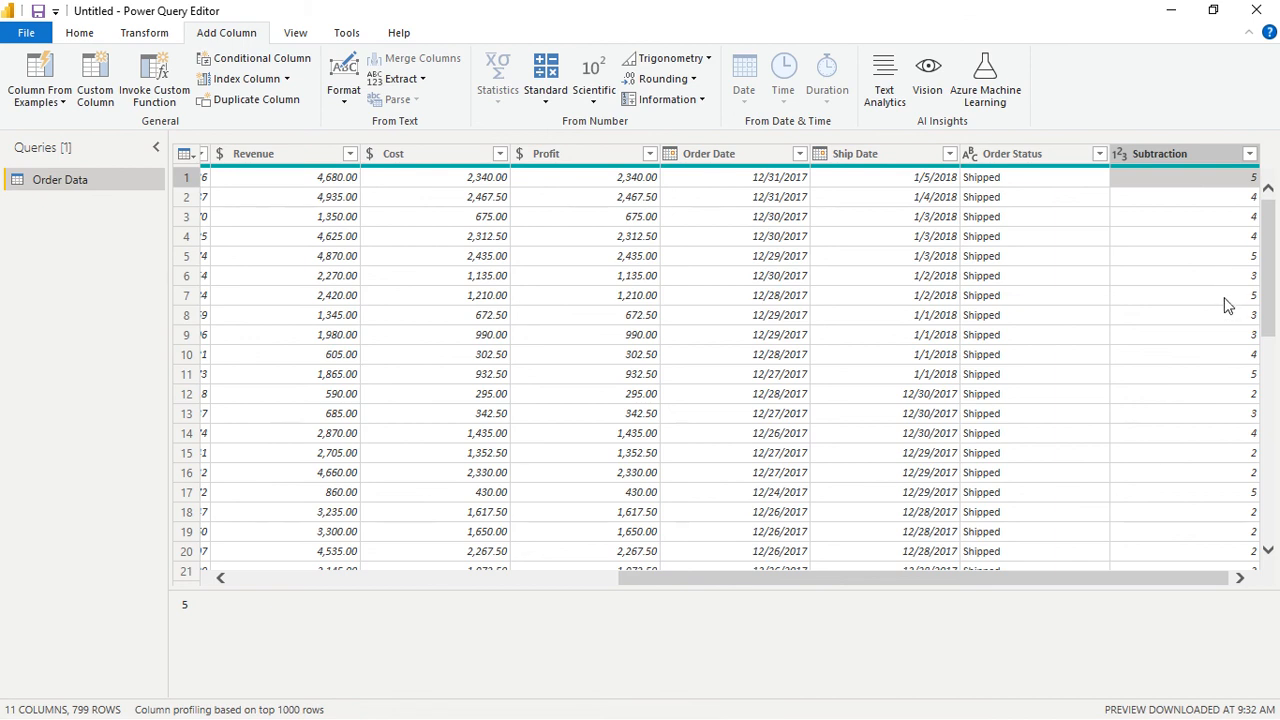
right_click(1159, 158)
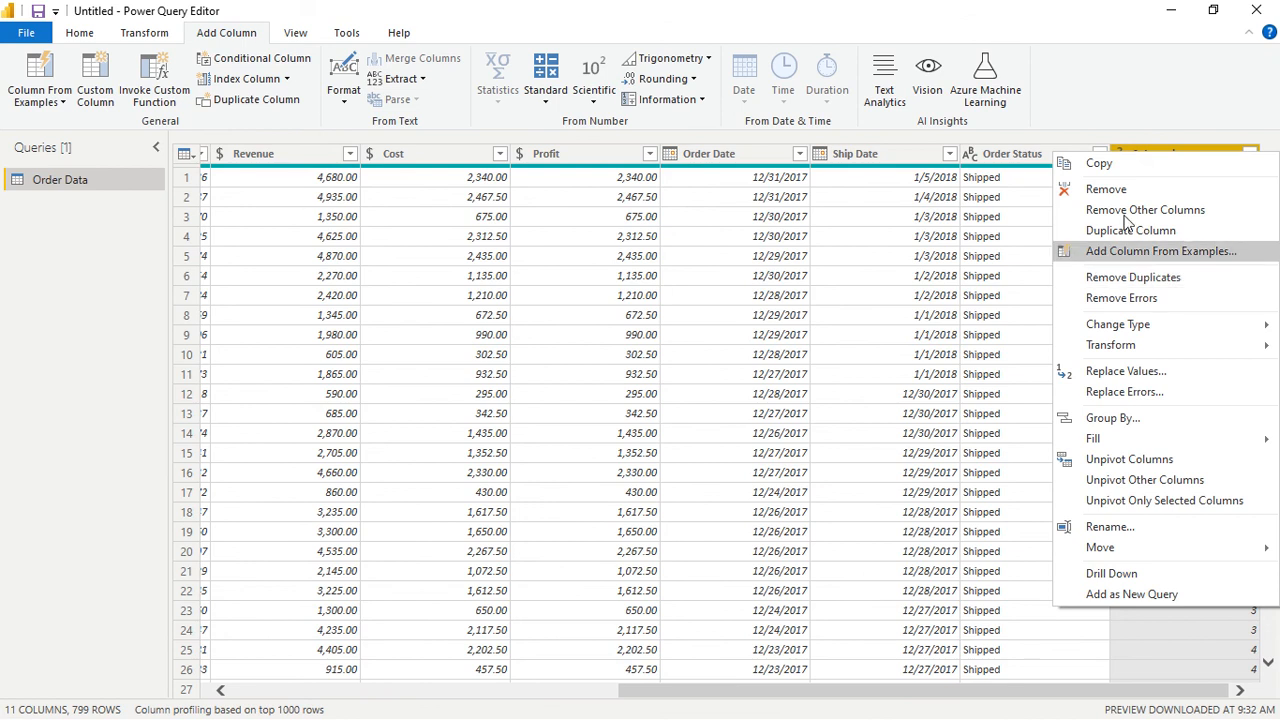
click(1106, 526)
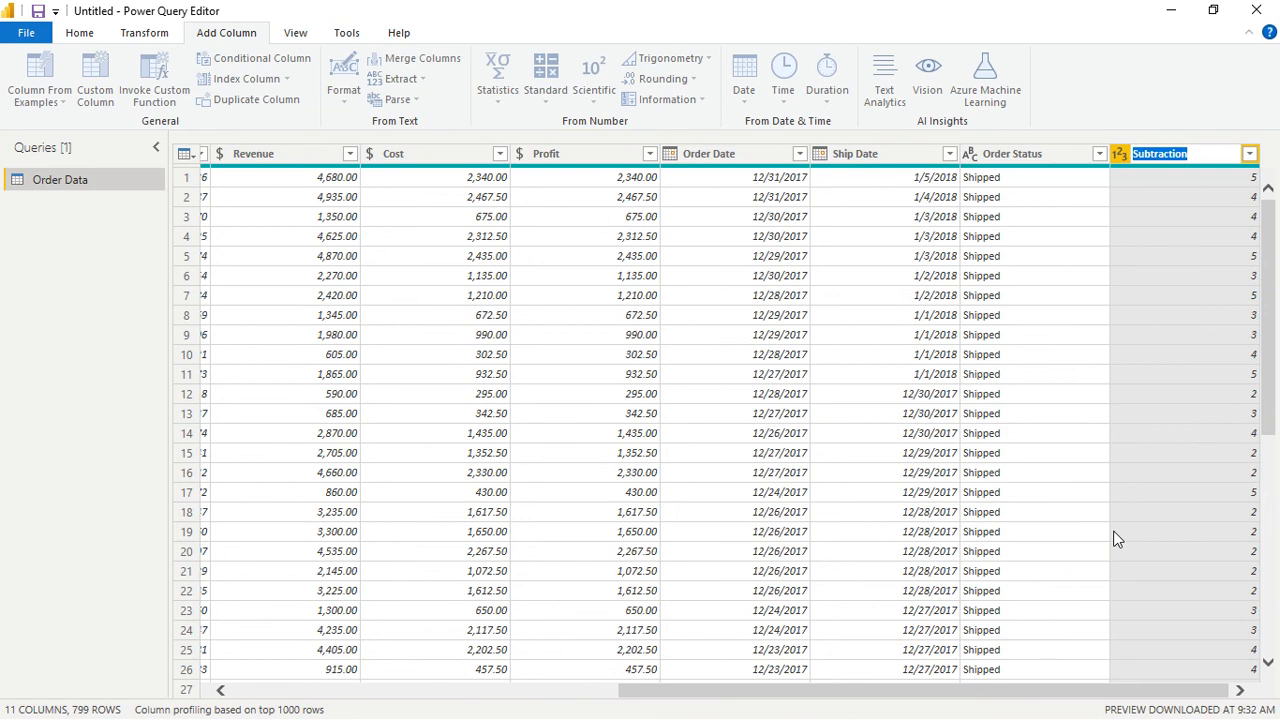
text(Shipping Days)
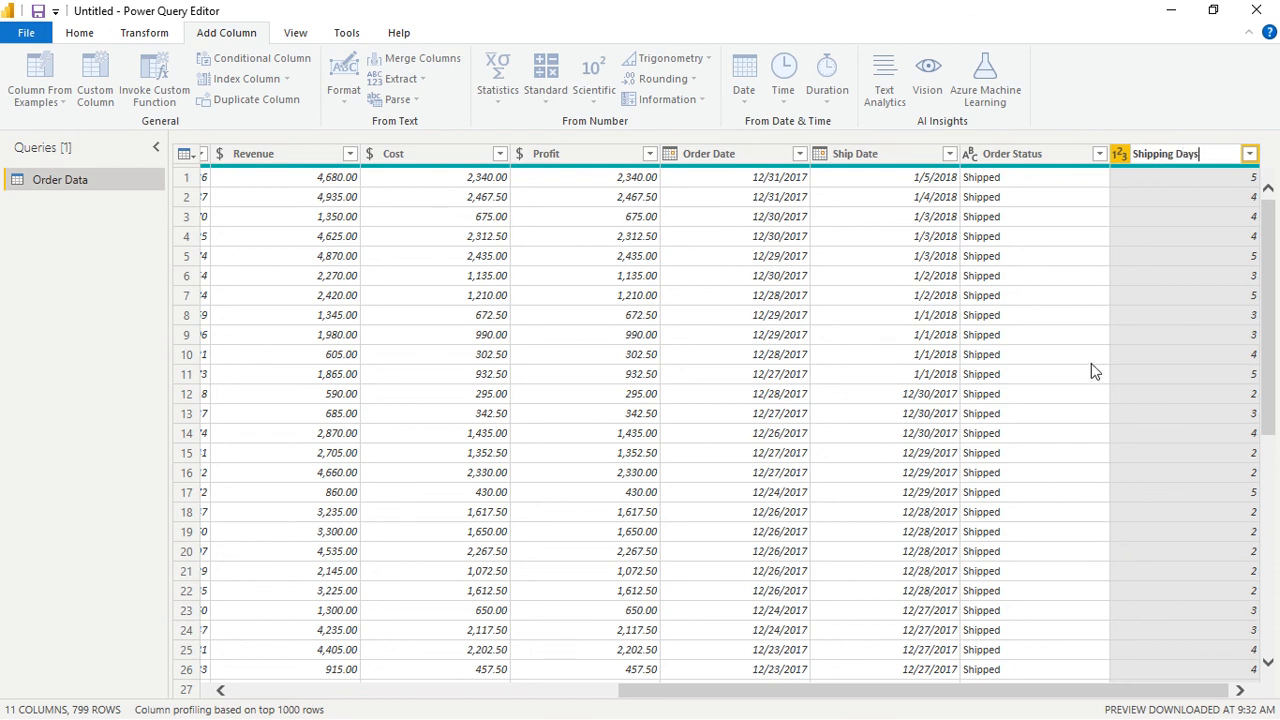
key(Return)
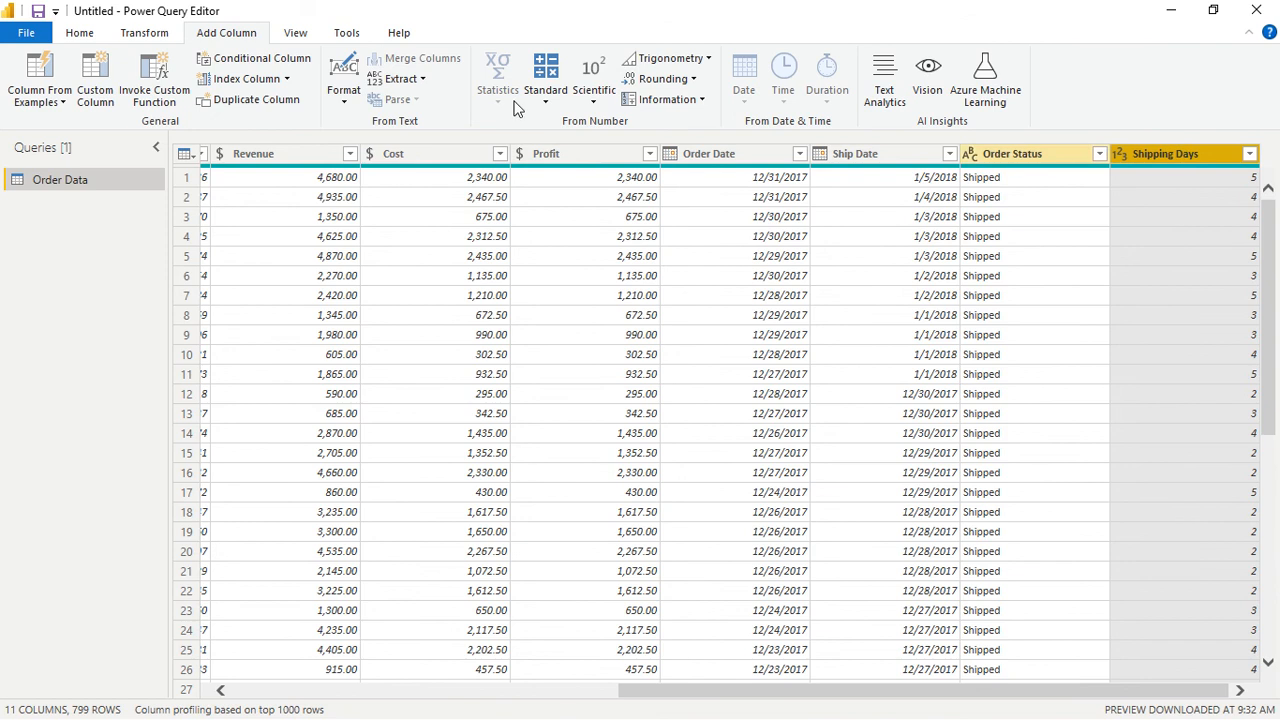
- Collapse the list of queries and look through the rows of the Order Data table, including Shipping Days
click(84, 33)
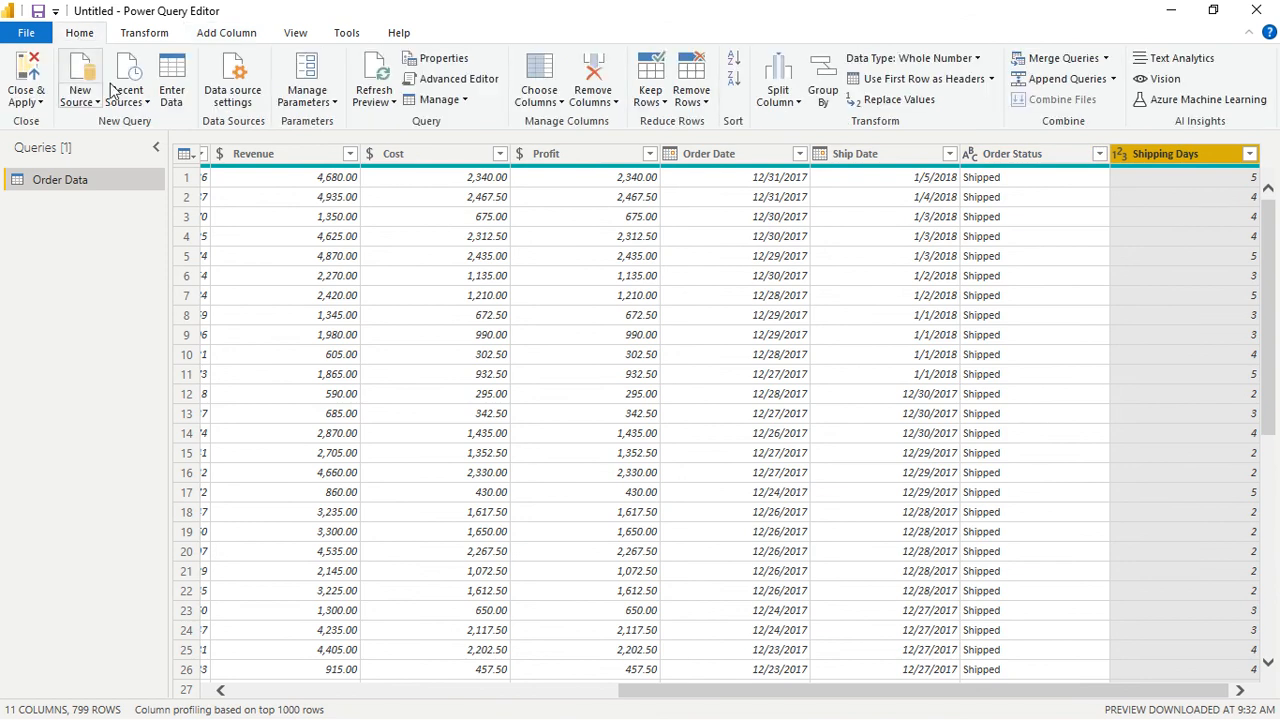
click(155, 141)
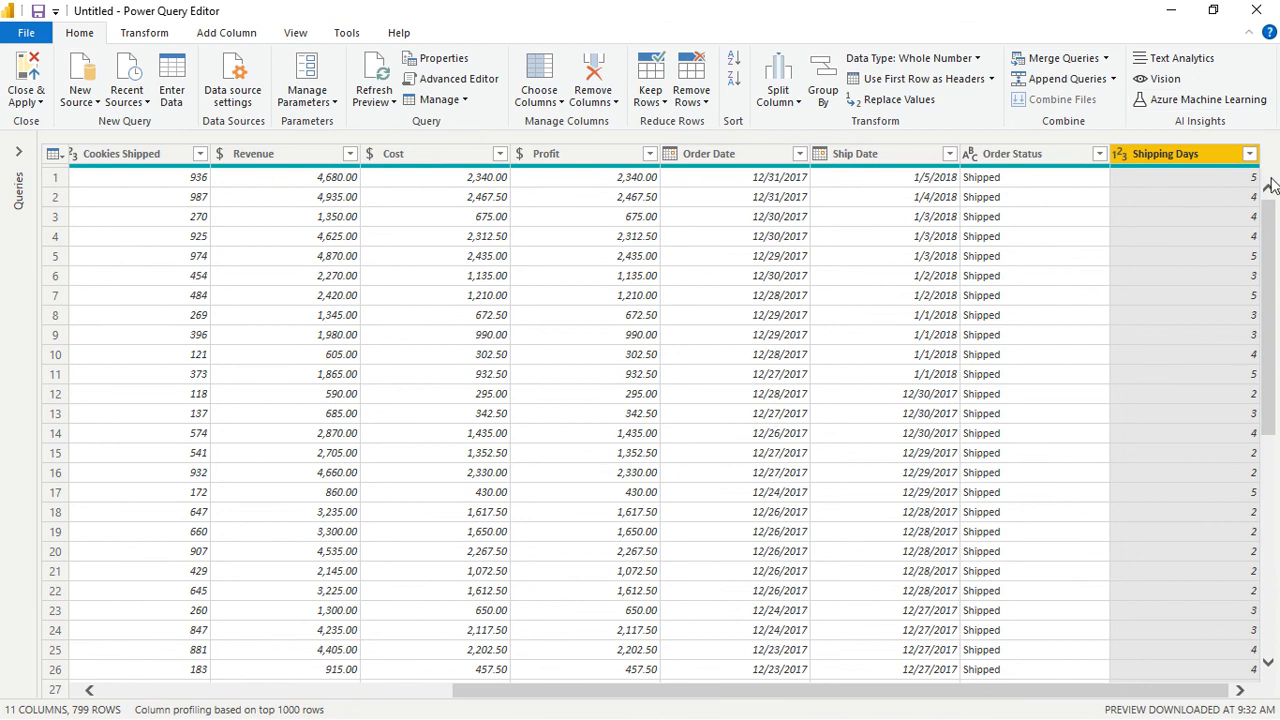
drag(1273, 262, 1276, 540)
scroll(1276, 540, down, 8)
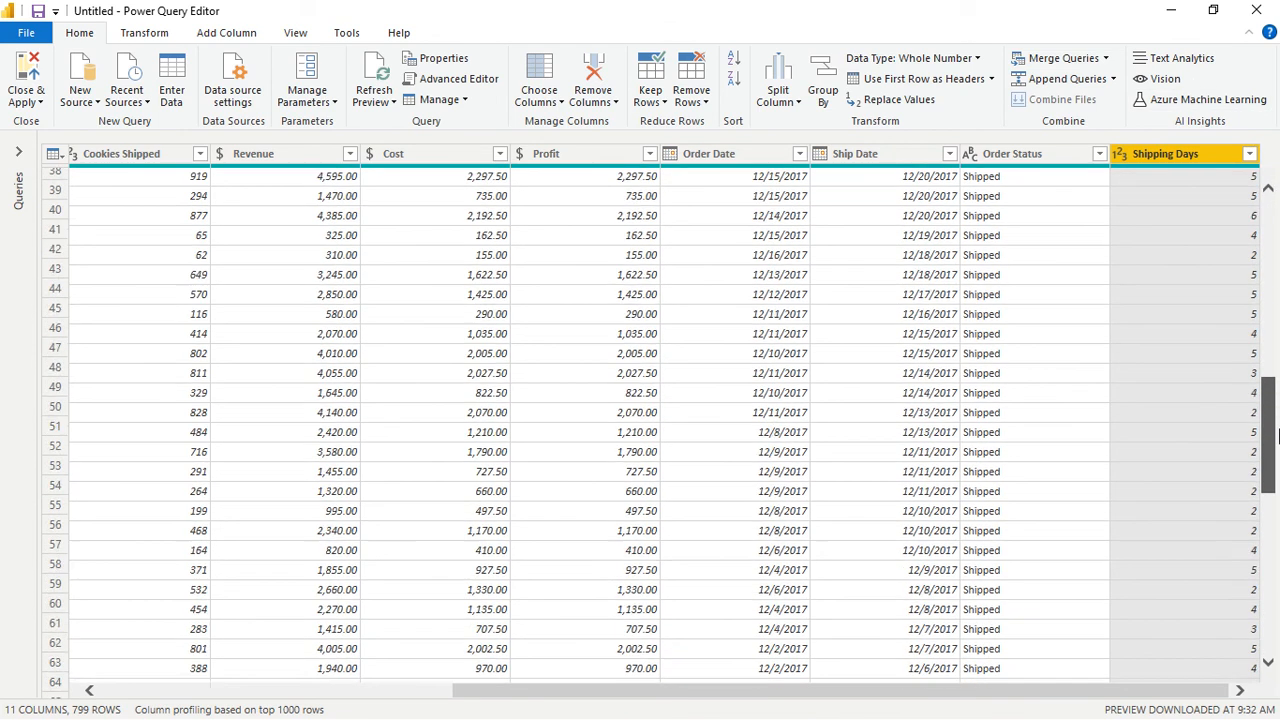
drag(1276, 487, 1262, 213)
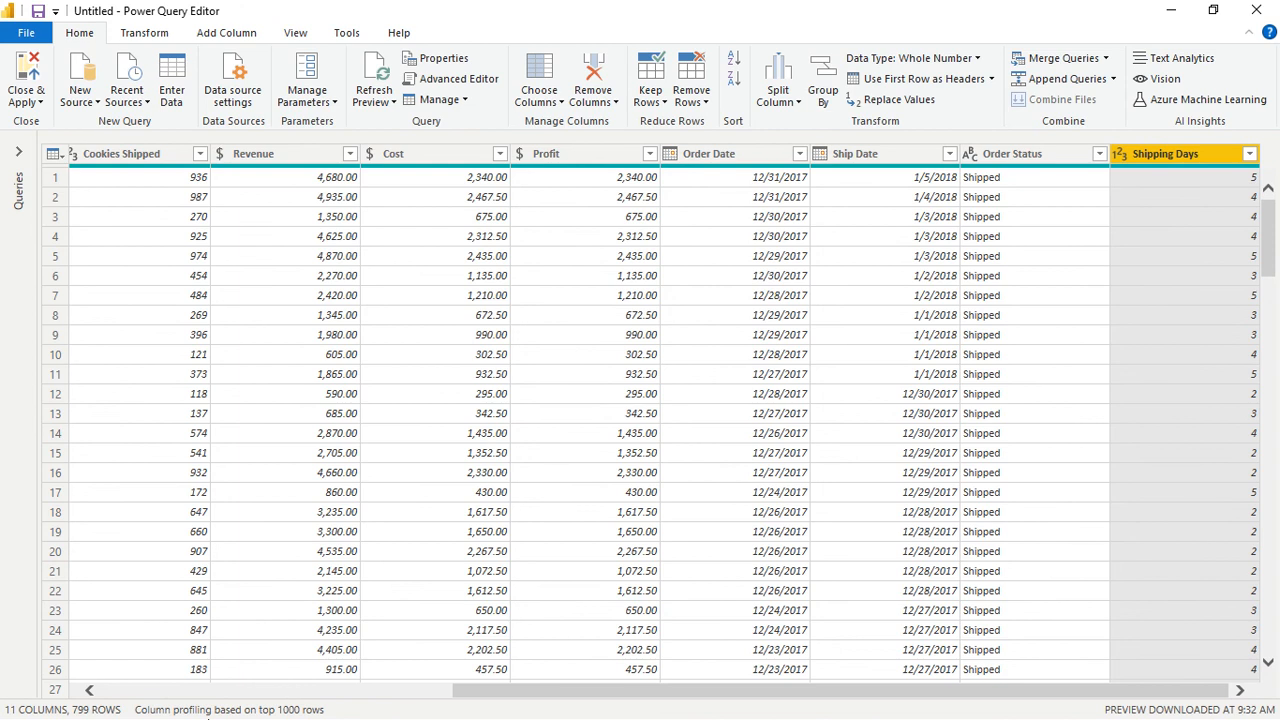
- Switch from Power Query Editor to another open window
key(alt+Tab)
key(Tab)
key(Tab)
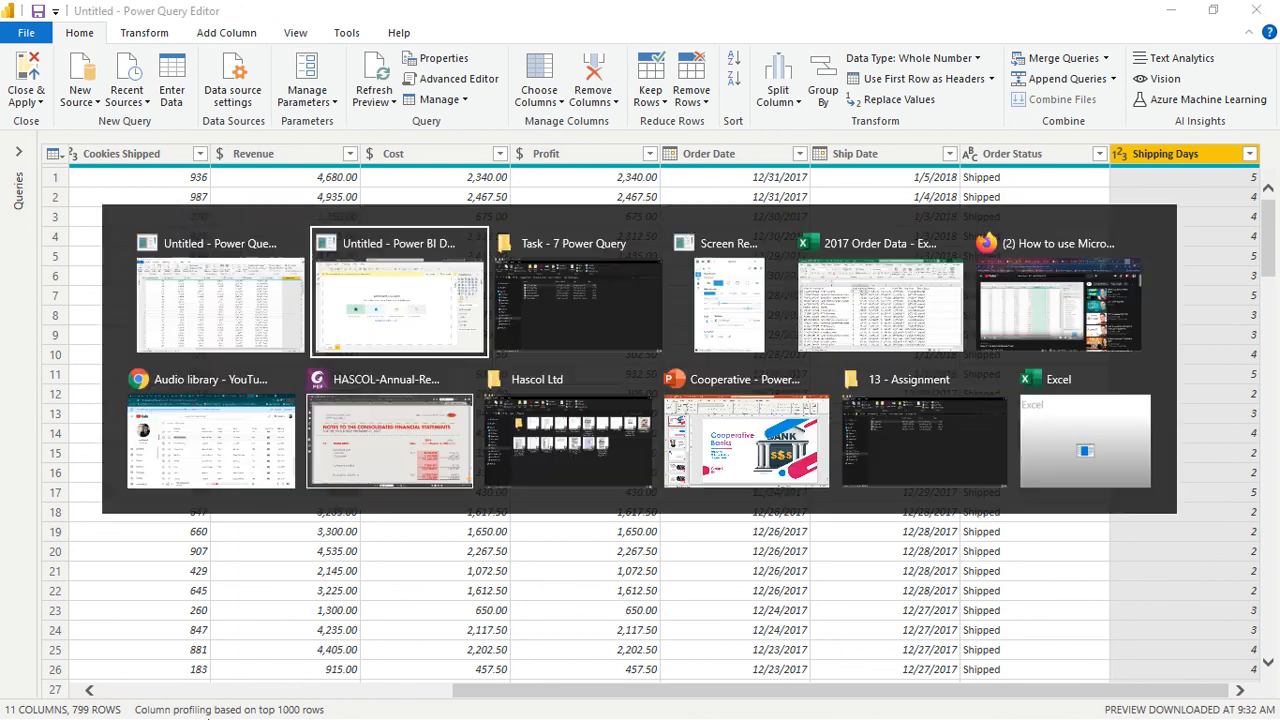